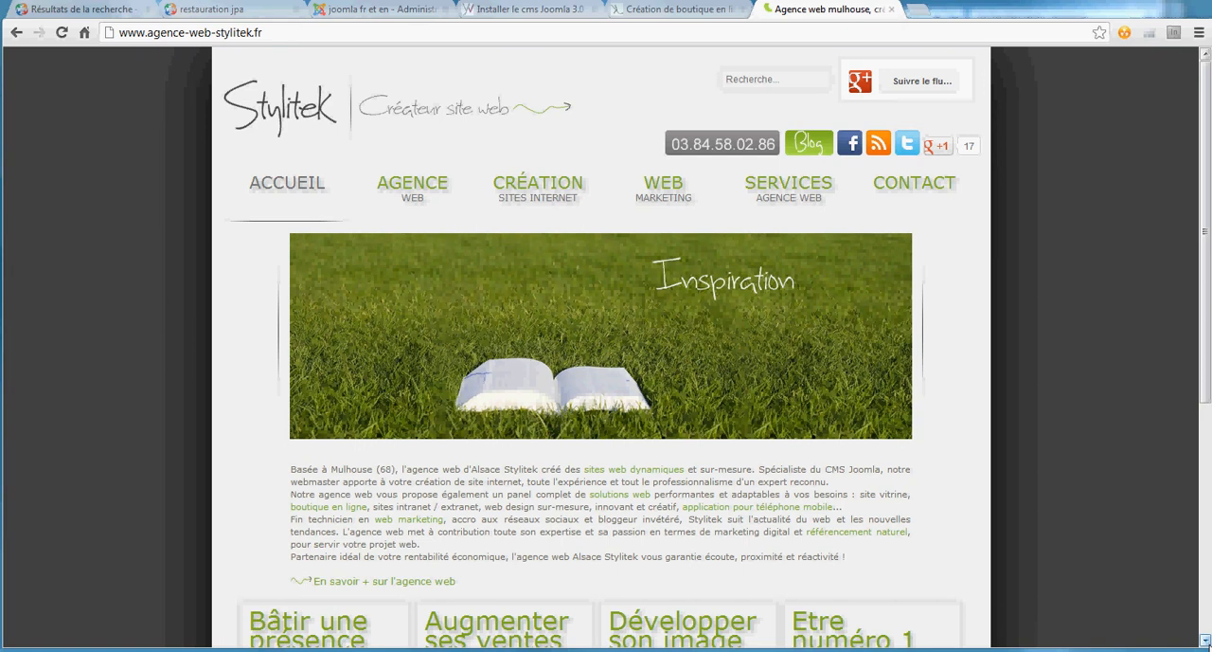
- Switch to the Joomla administration site and review the multilingual status details for the installed languages
left_click(379, 9)
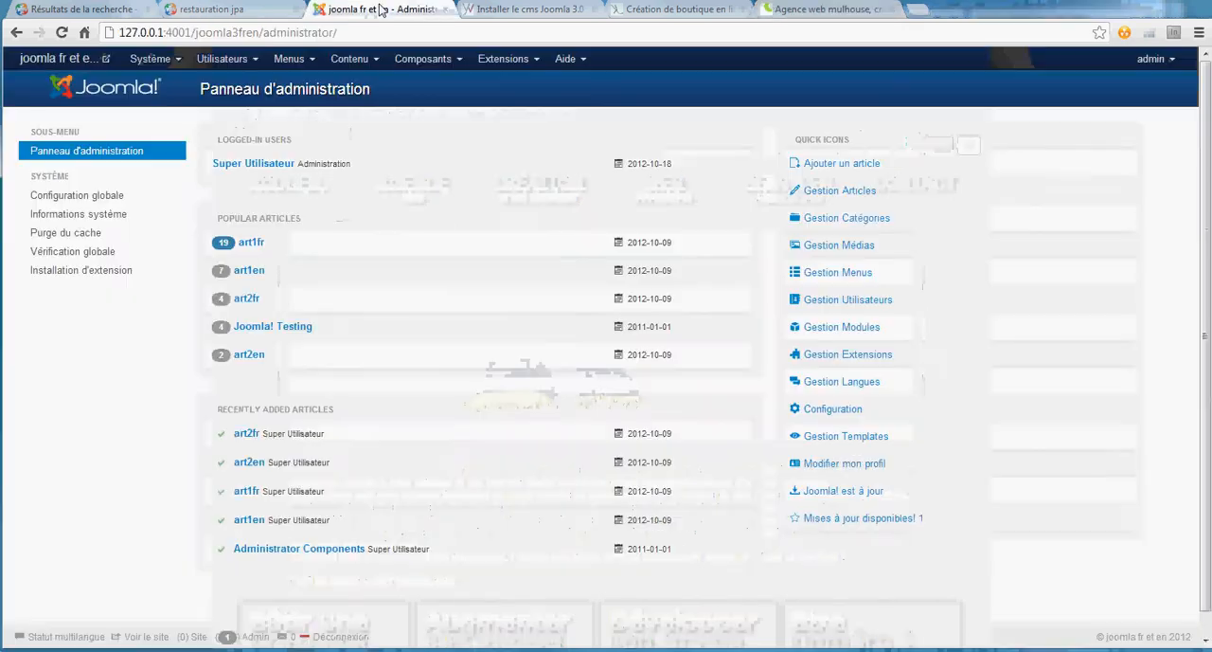
left_click(508, 11)
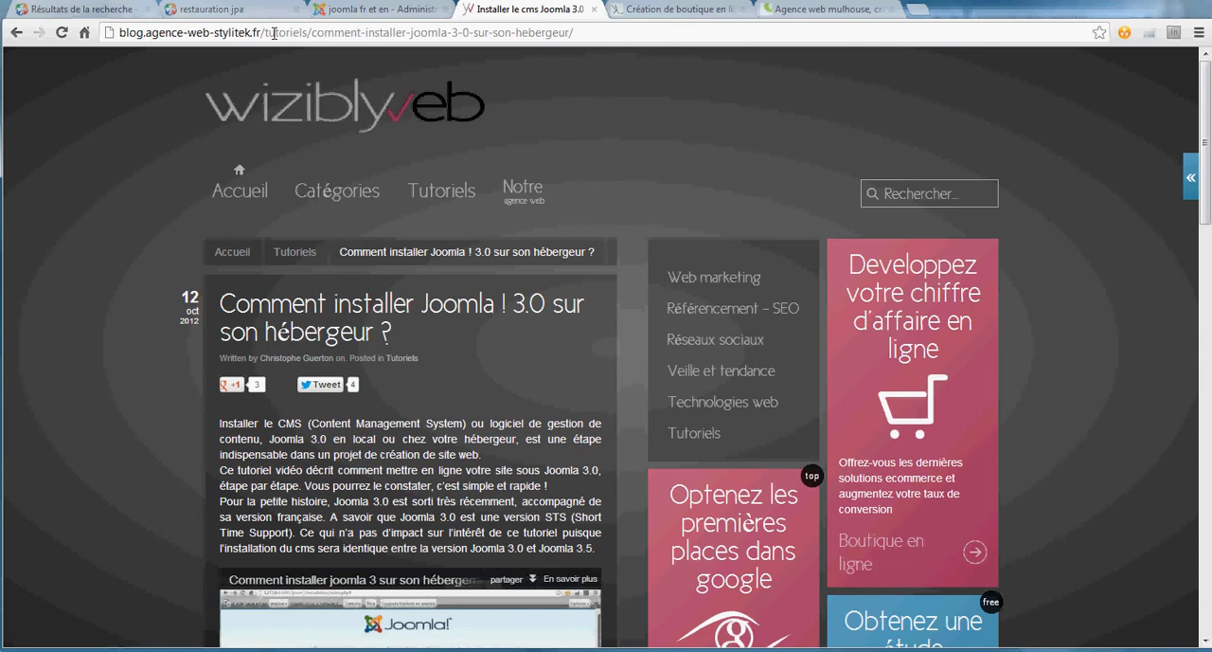
left_click(353, 13)
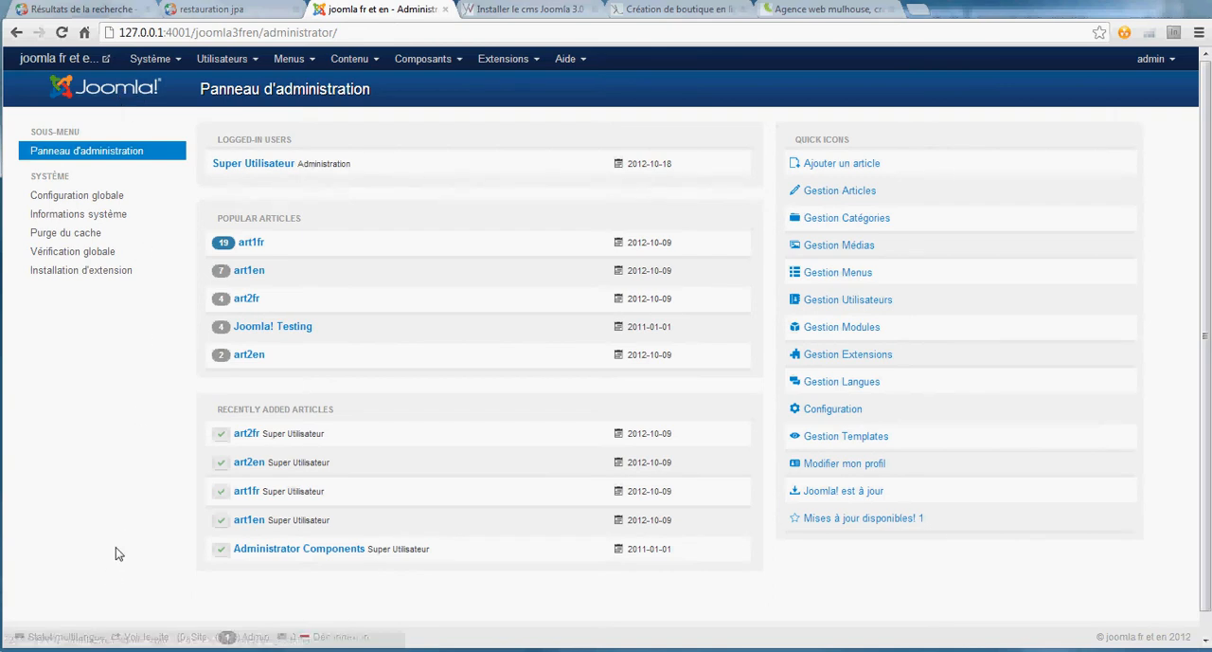
left_click(79, 639)
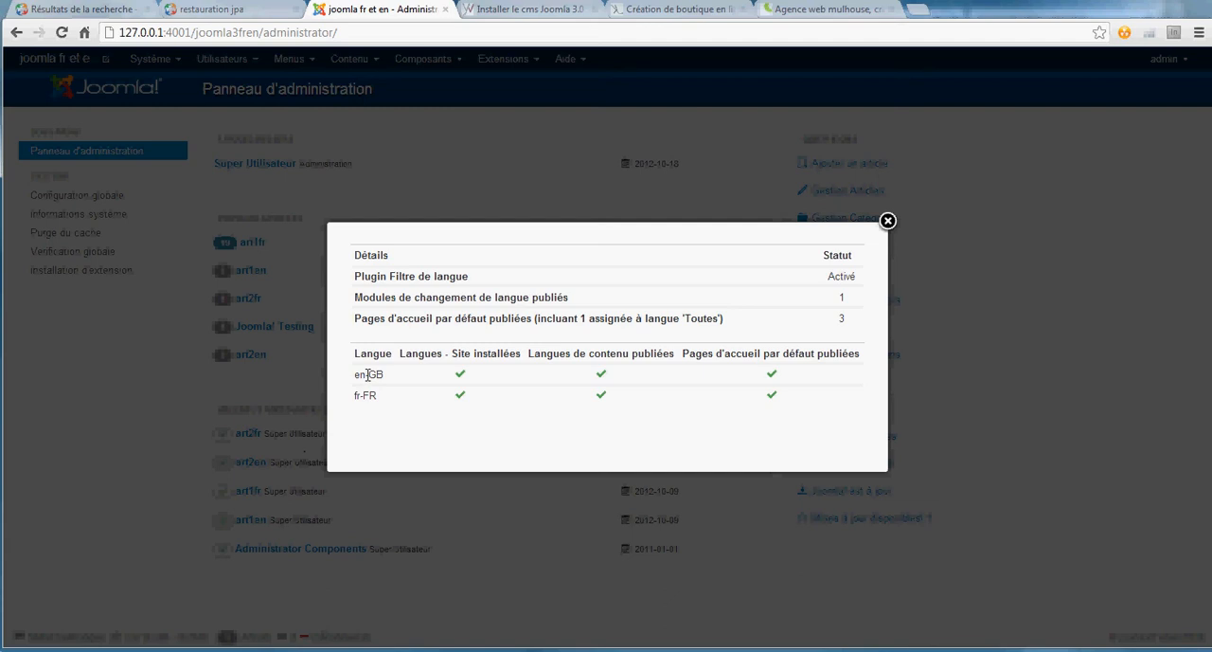
left_click_drag(357, 375, 385, 375)
left_click(888, 220)
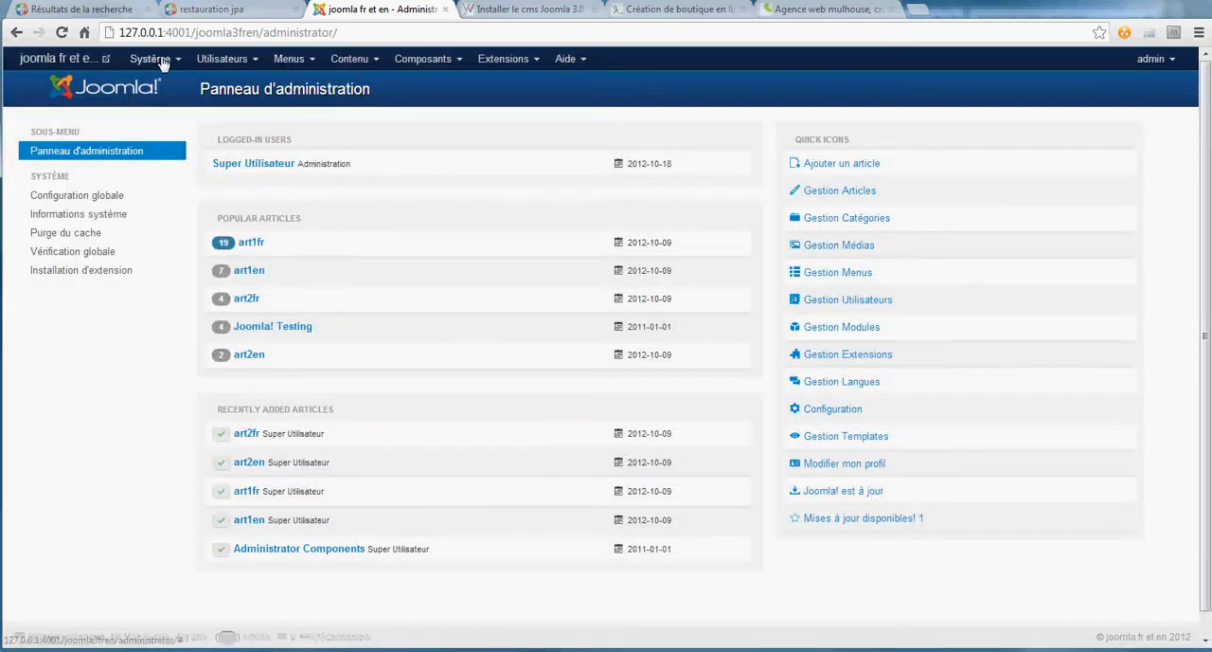
- Preview the public site, viewing menu2fr in French, switching the site language to English and viewing menu2en
left_click(42, 61)
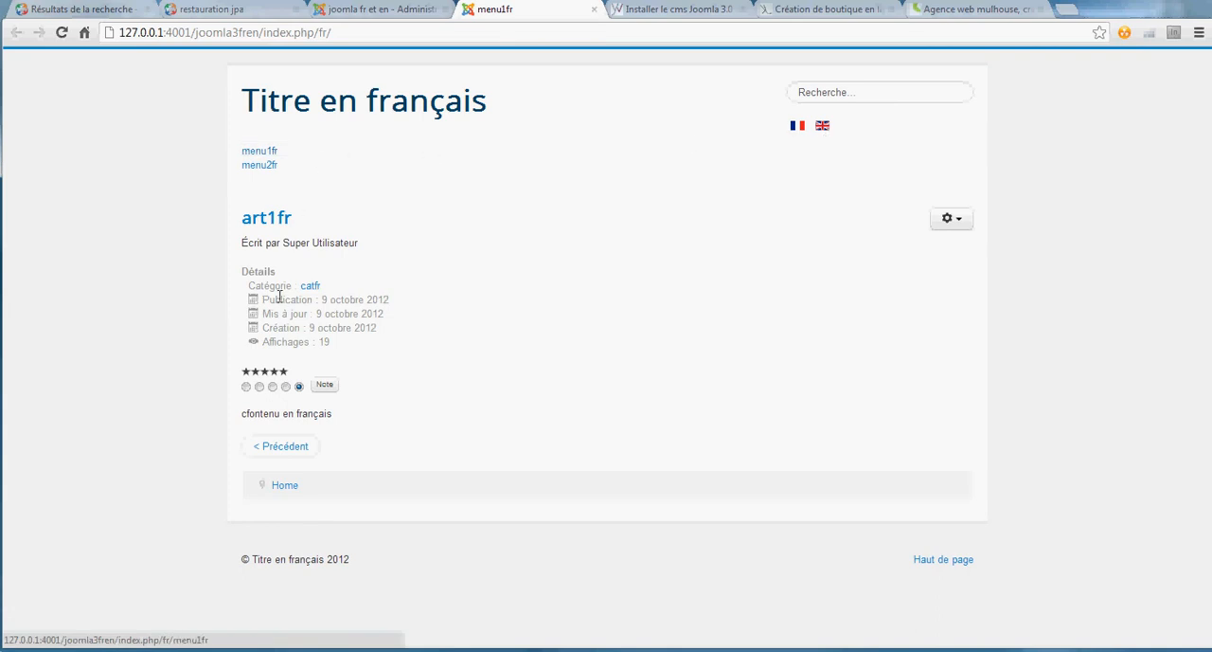
left_click(259, 165)
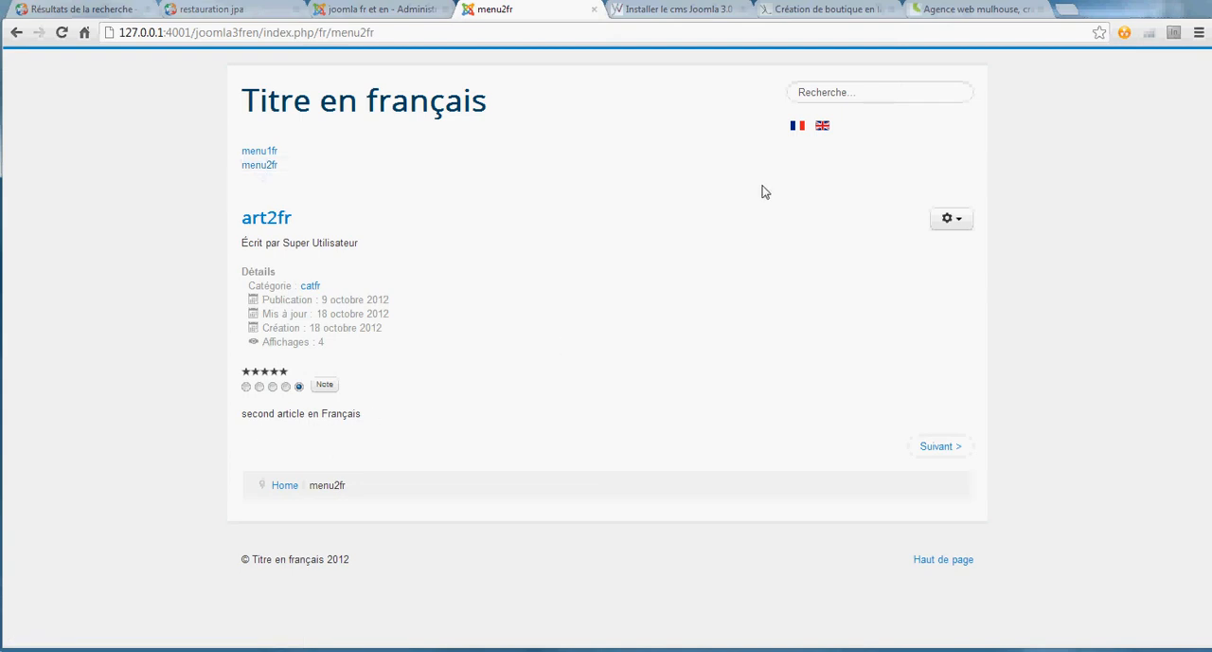
left_click(823, 127)
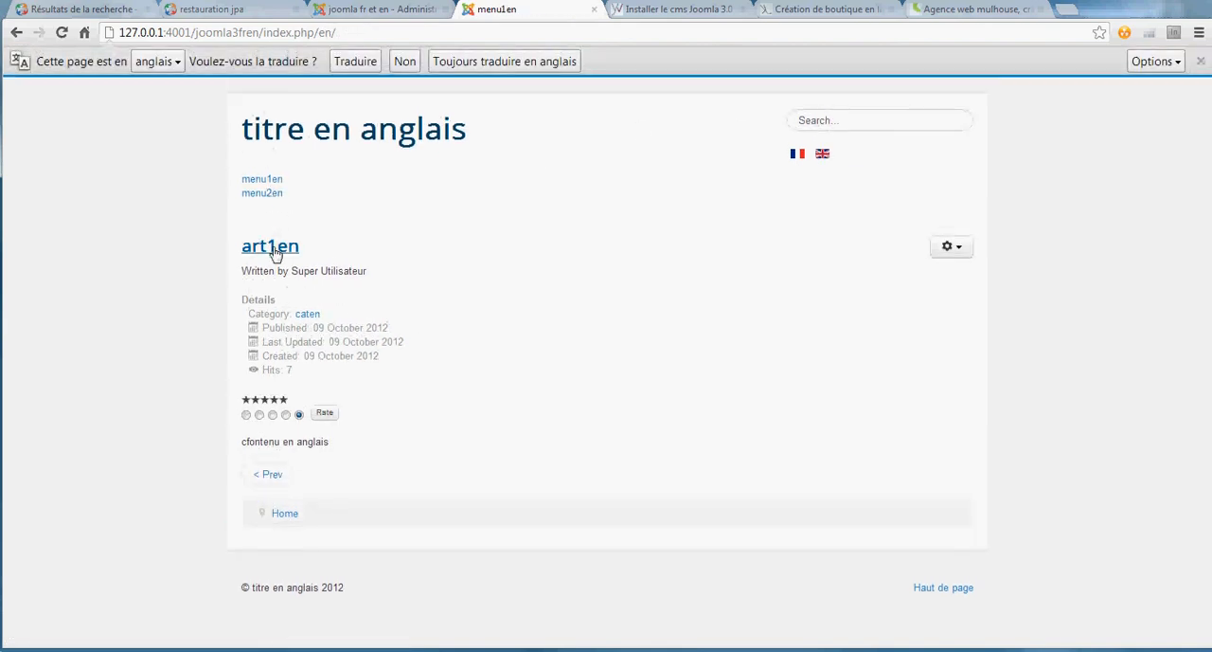
left_click(263, 194)
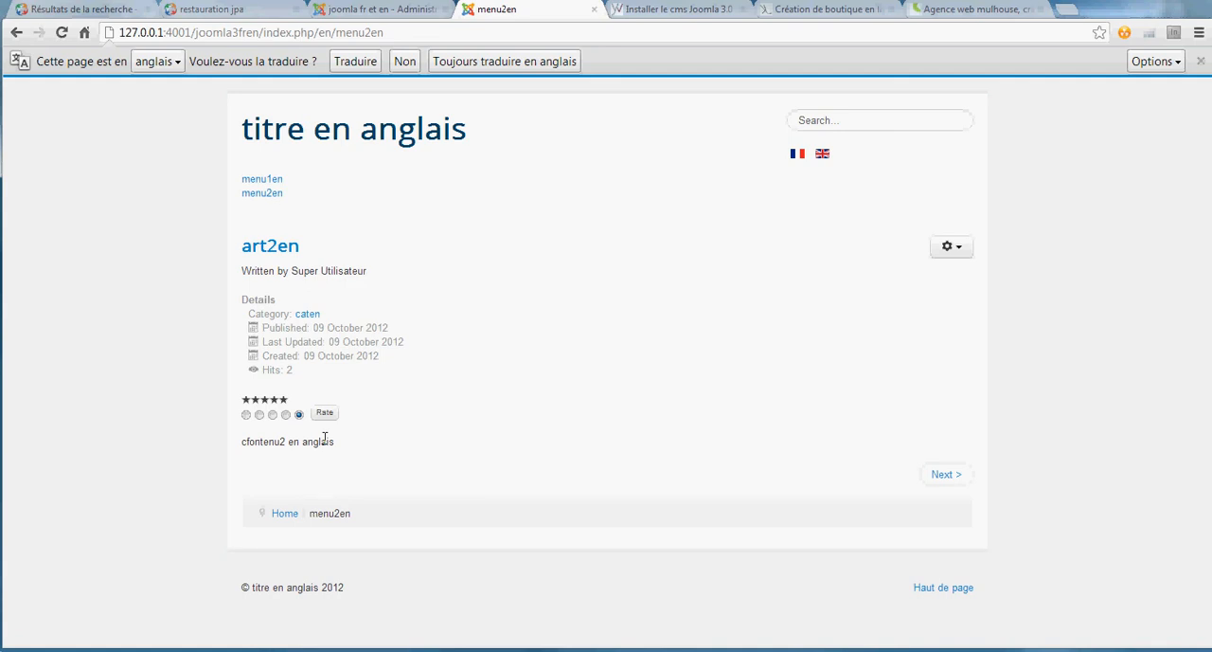
- Return to the Joomla administration and search the plug-in manager for "langue"
left_click(385, 12)
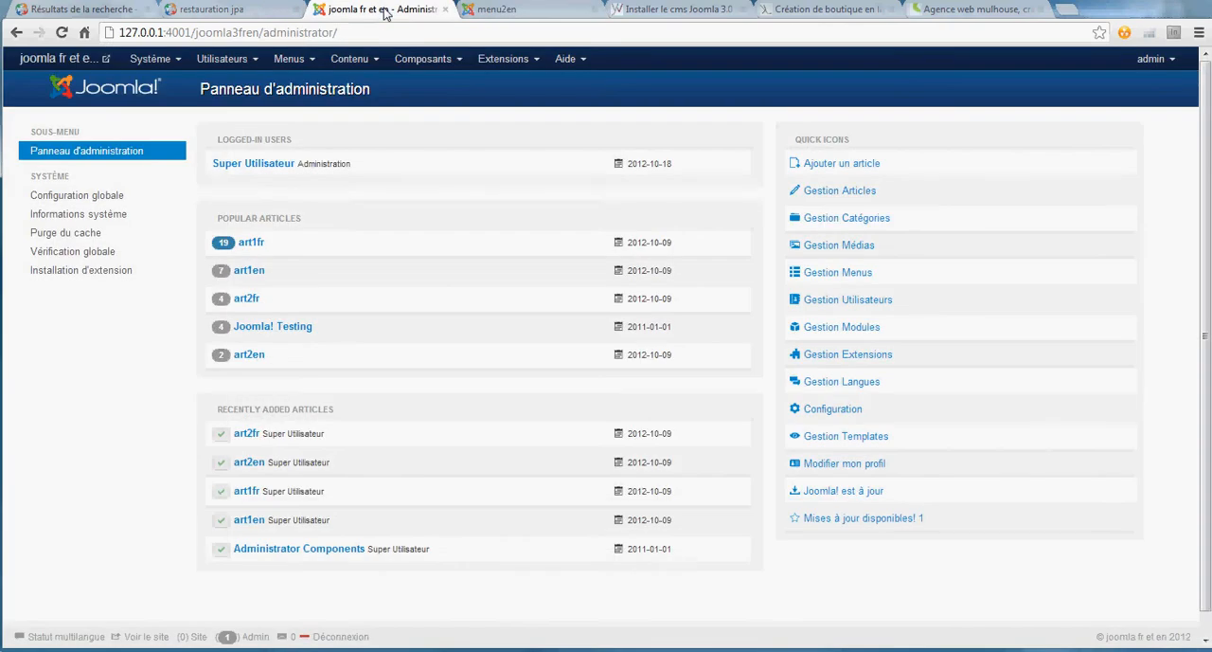
left_click(505, 61)
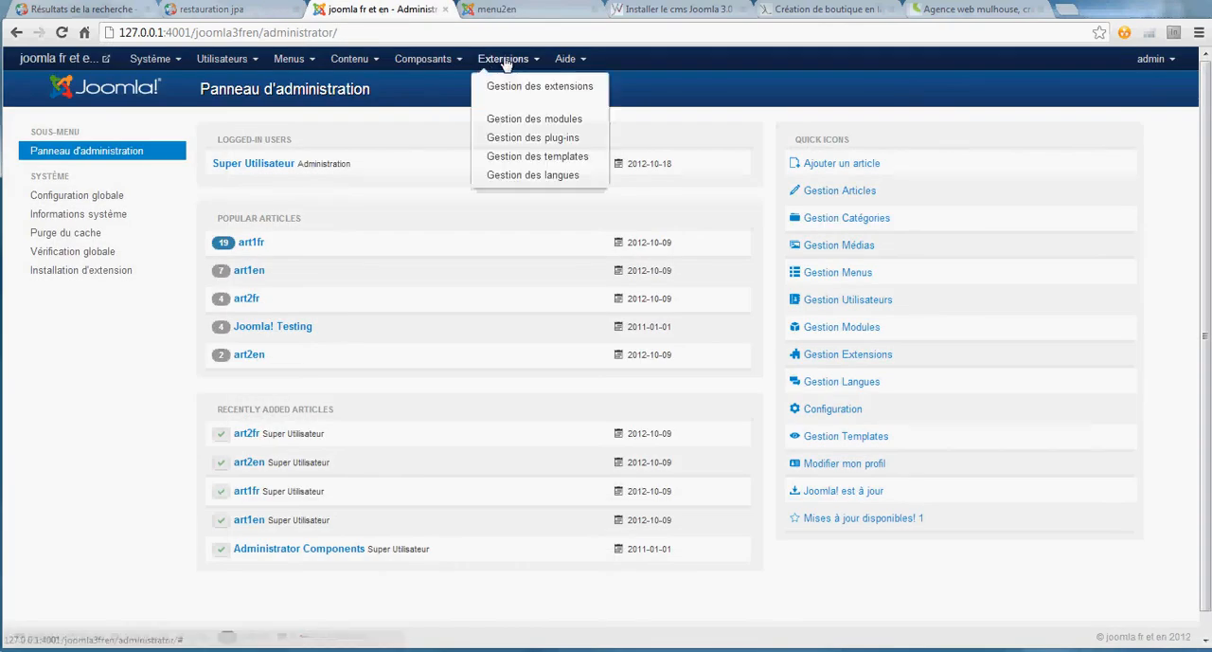
left_click(531, 139)
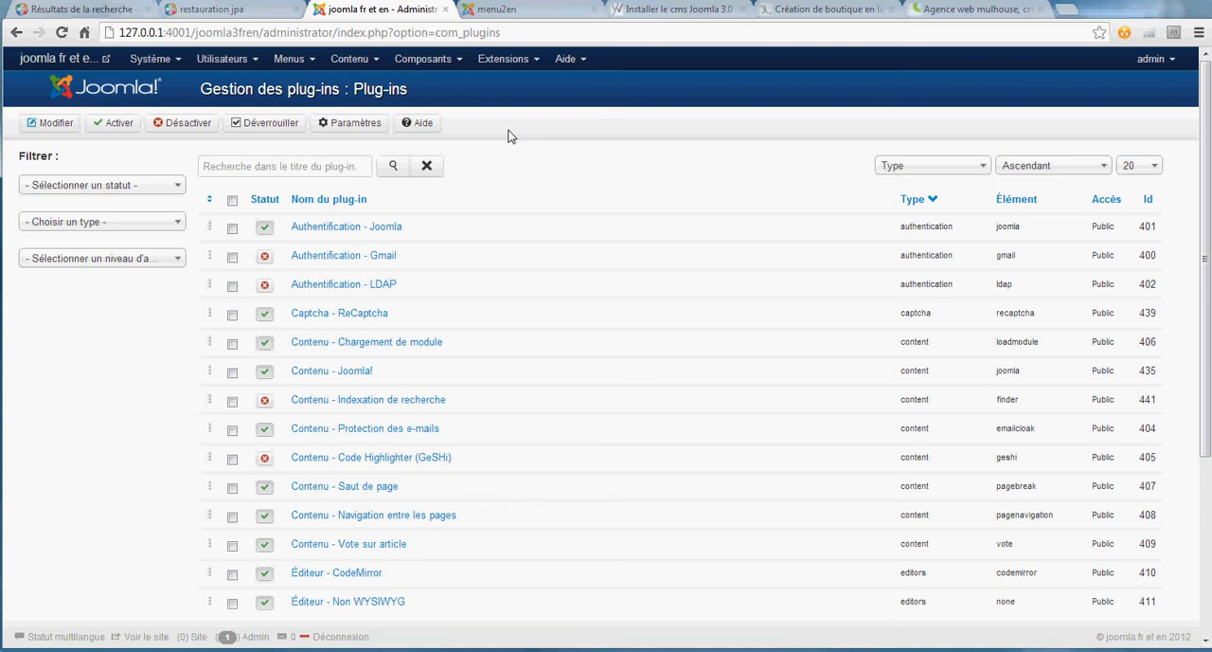
key("ctrl+f")
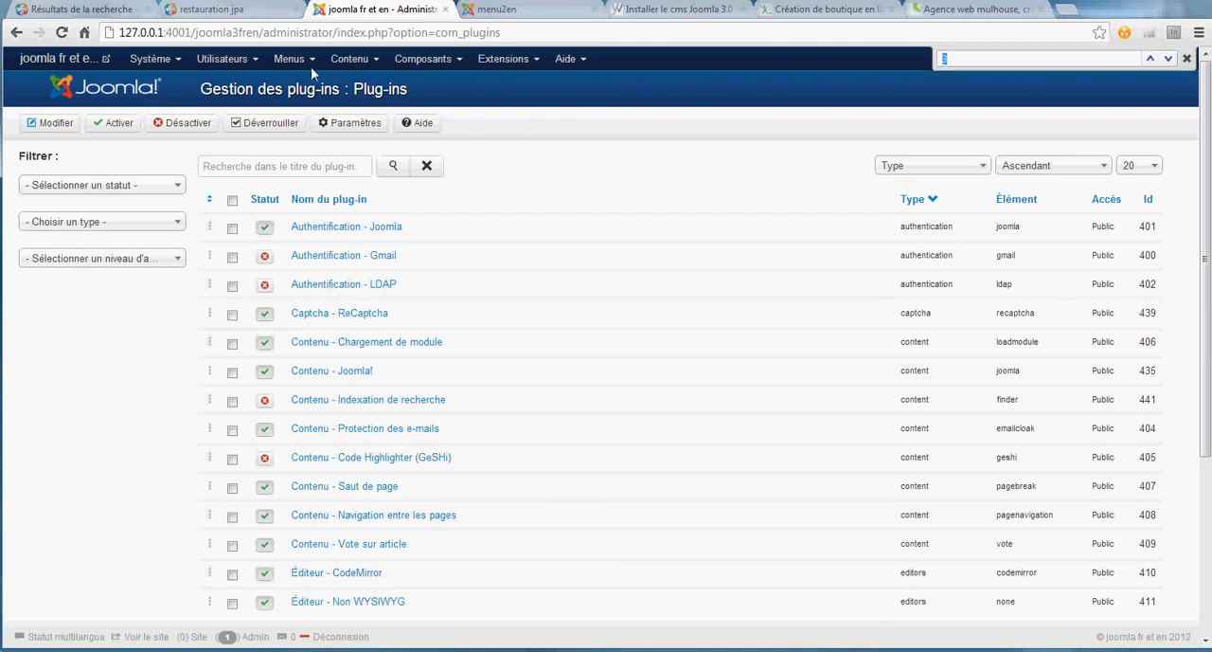
left_click(1185, 59)
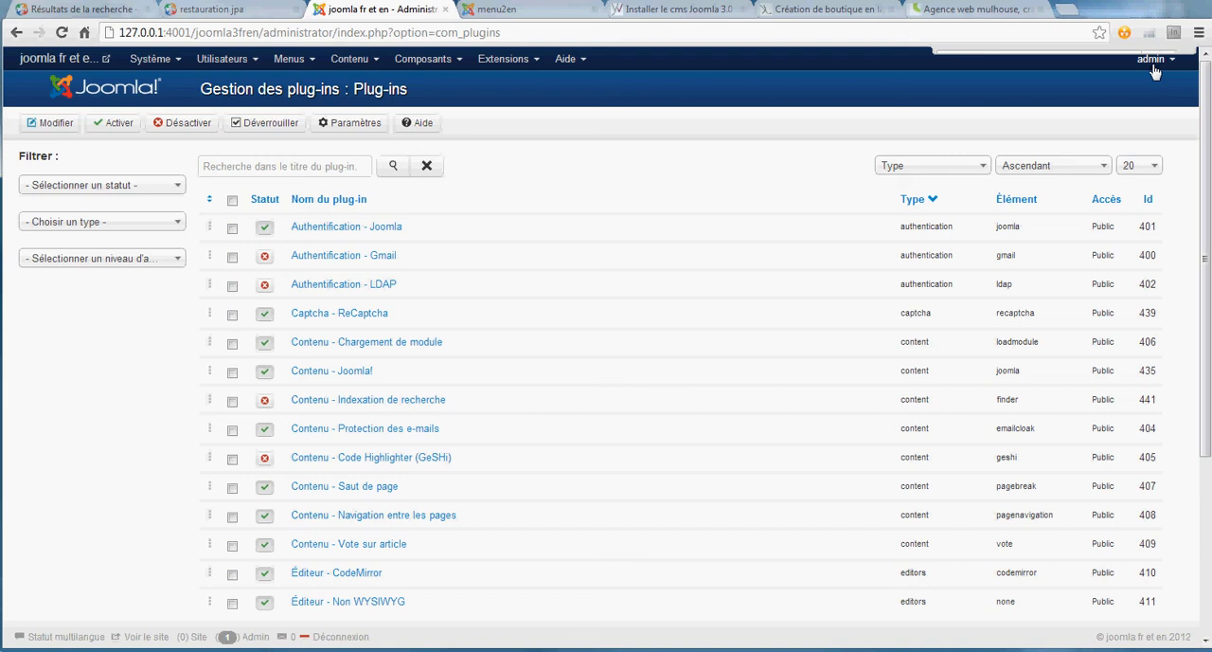
left_click(298, 165)
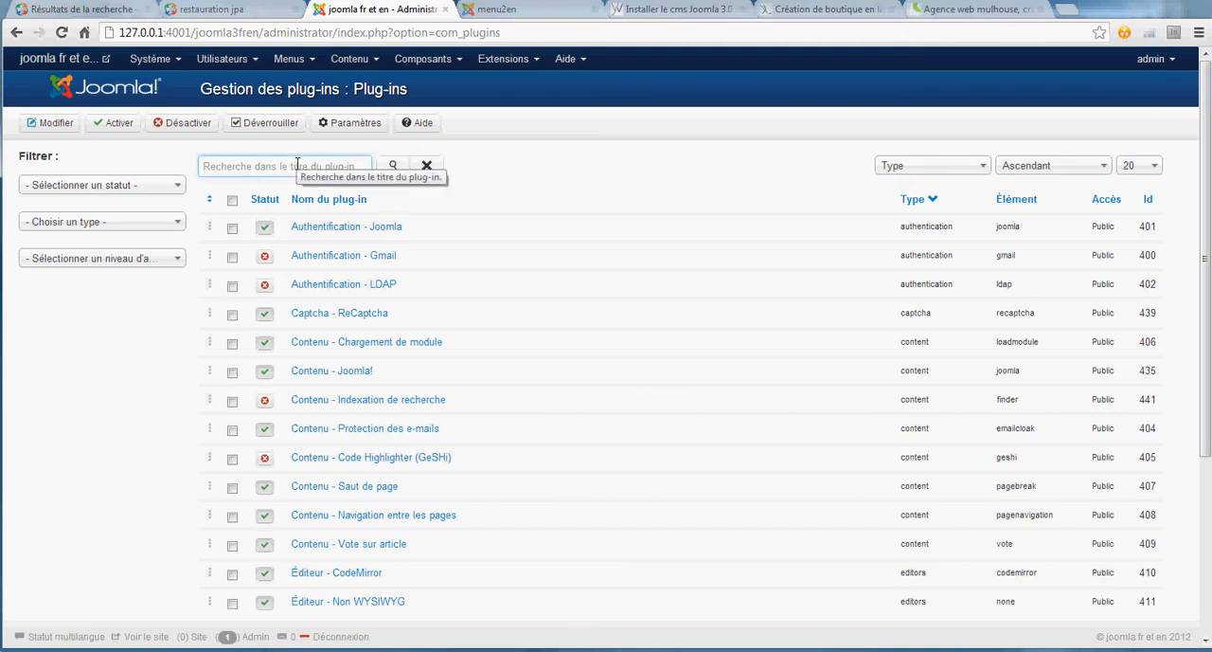
type("langue")
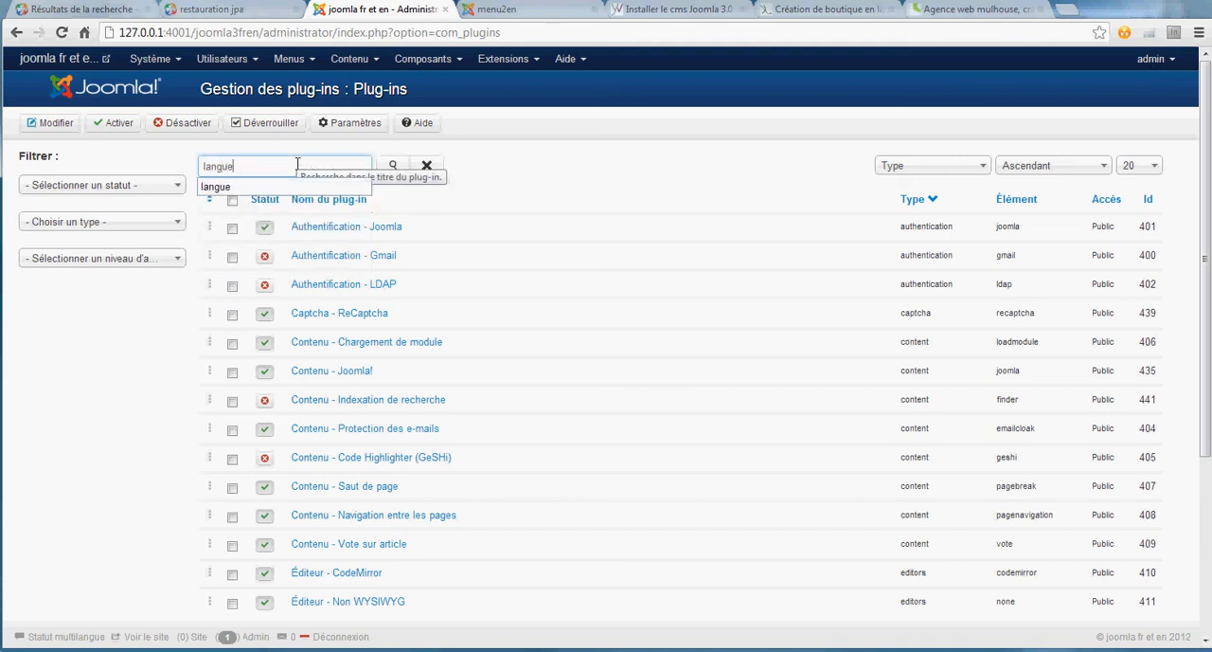
key("Return")
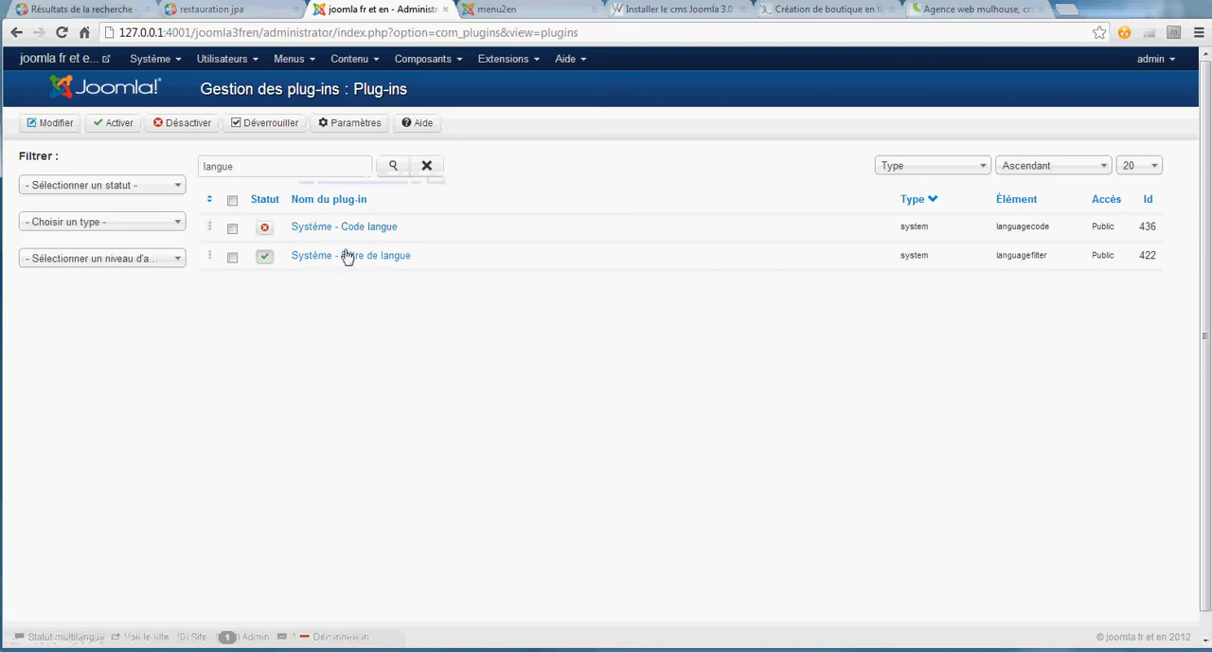
- In the basic parameters of the Système - Filtre de langue plug-in, set Association de menus to Oui and save and close it
left_click(347, 265)
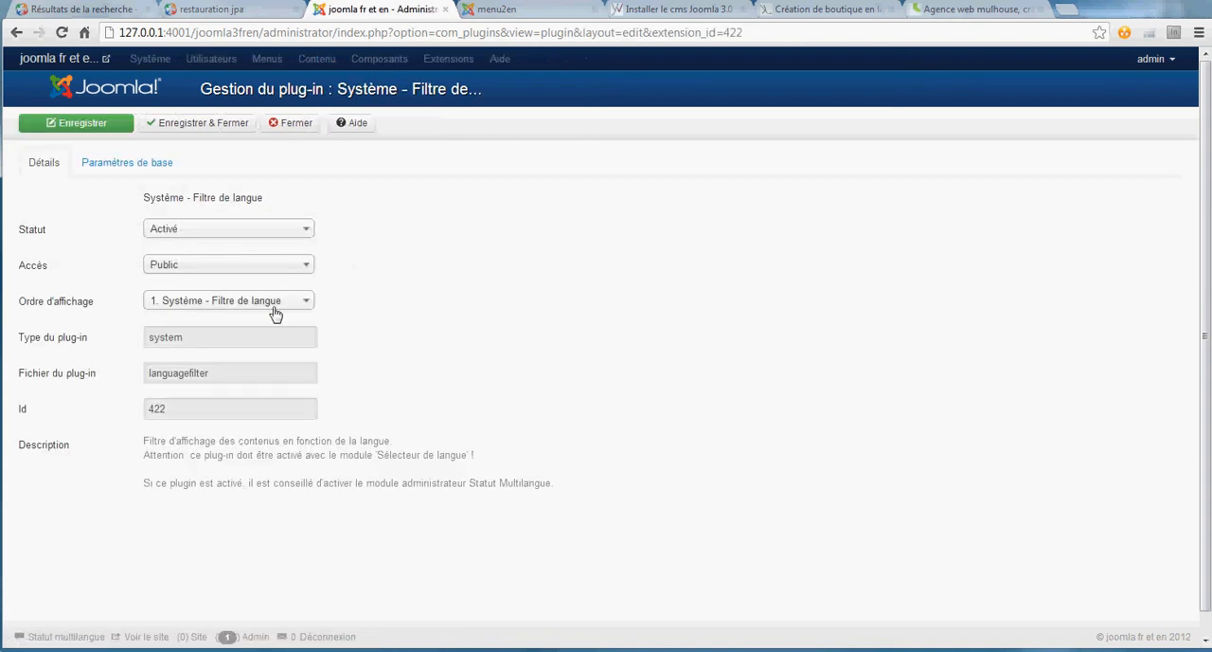
left_click(130, 167)
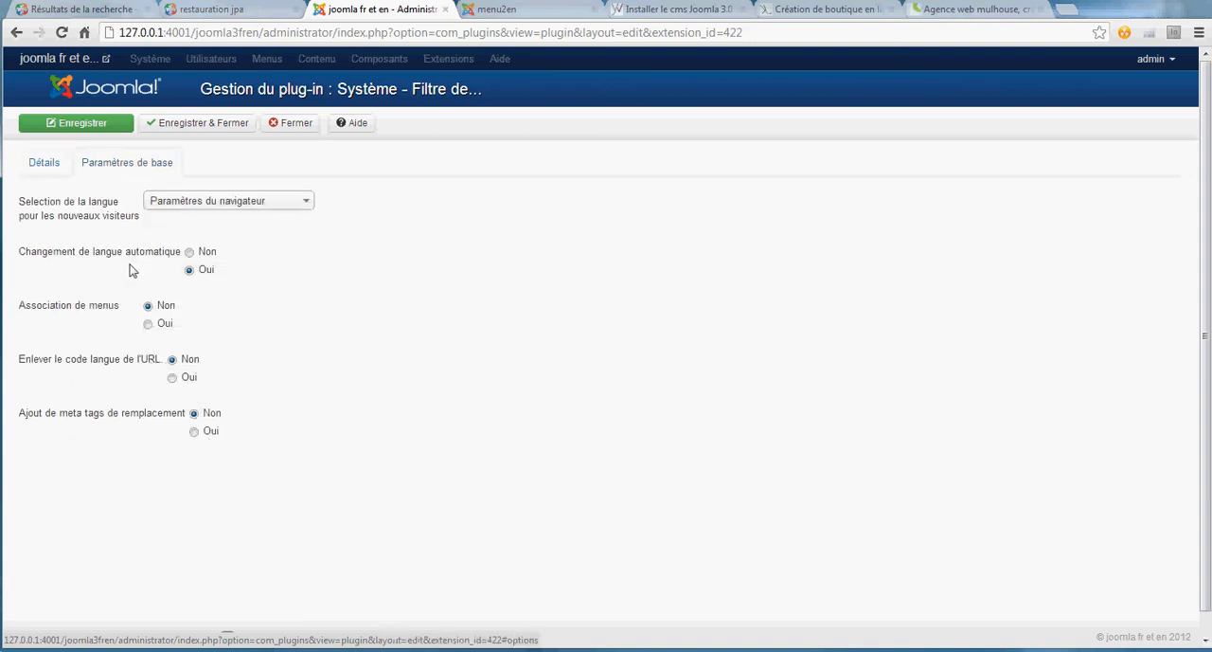
mouse_move(51, 314)
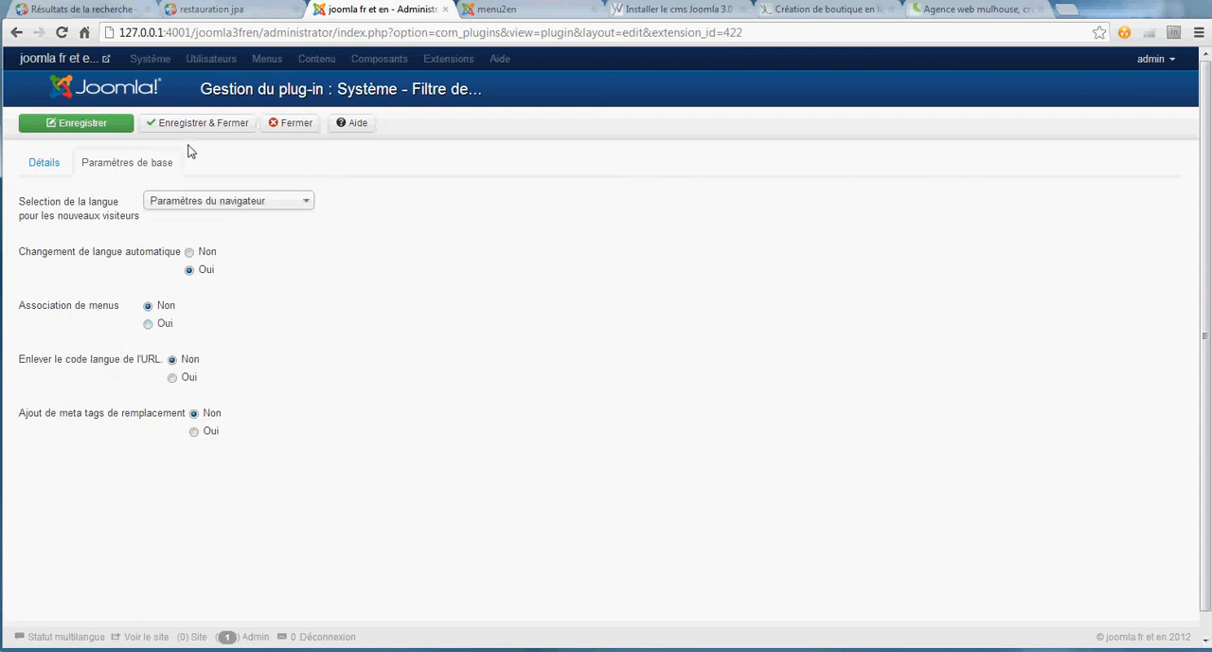
right_click(265, 62)
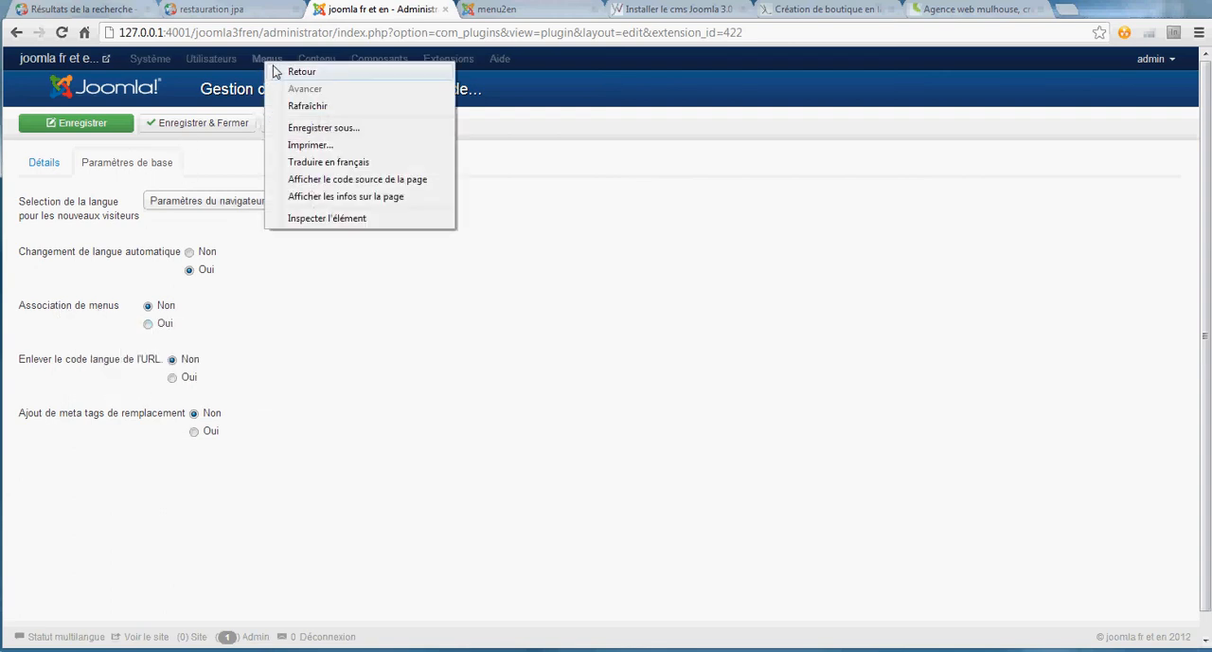
left_click(474, 390)
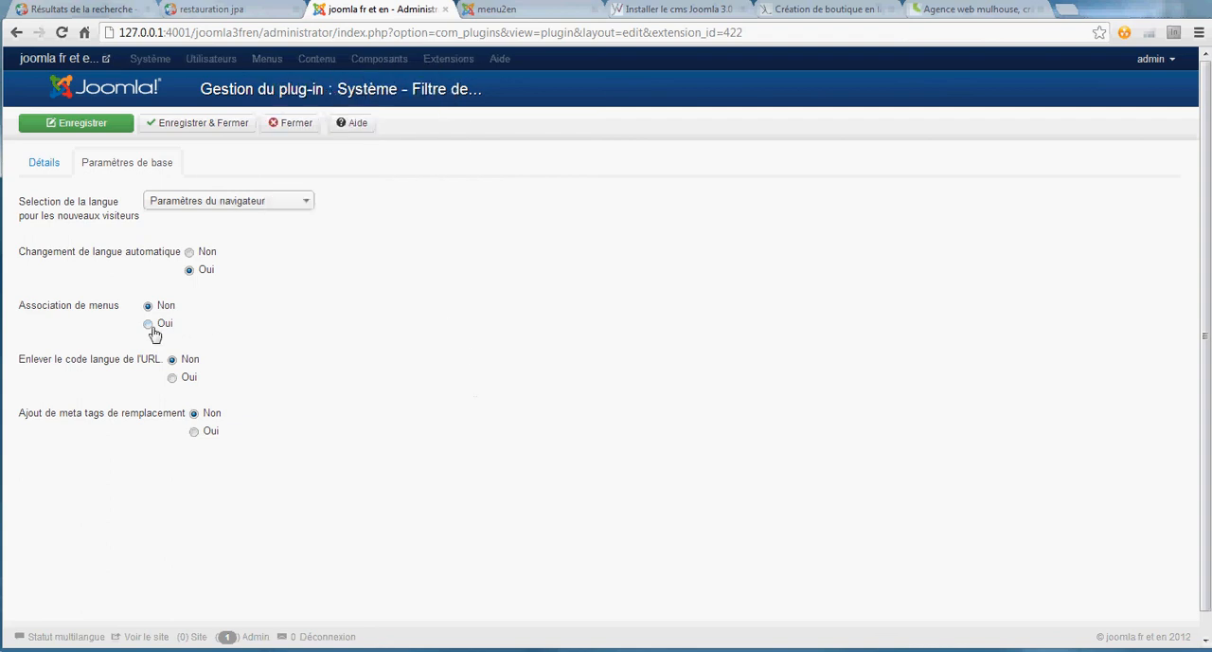
left_click(205, 126)
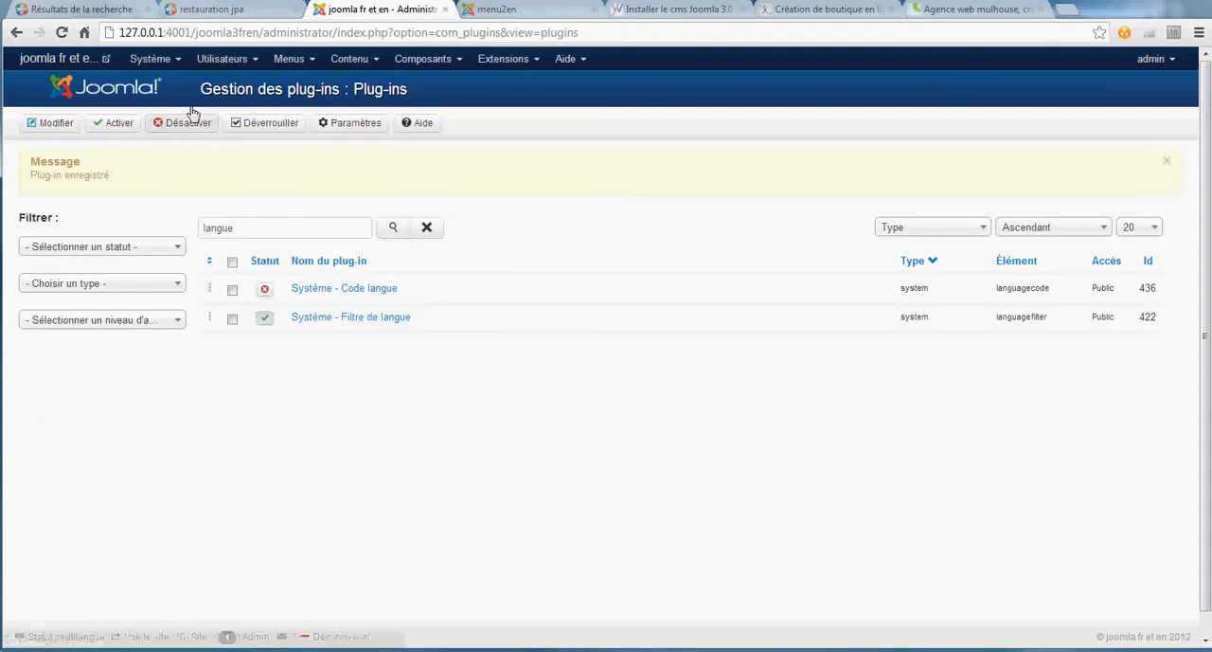
- In the menufr menu, associate the menu2fr item with the English (UK) item menu2en, then save and close it
left_click(291, 61)
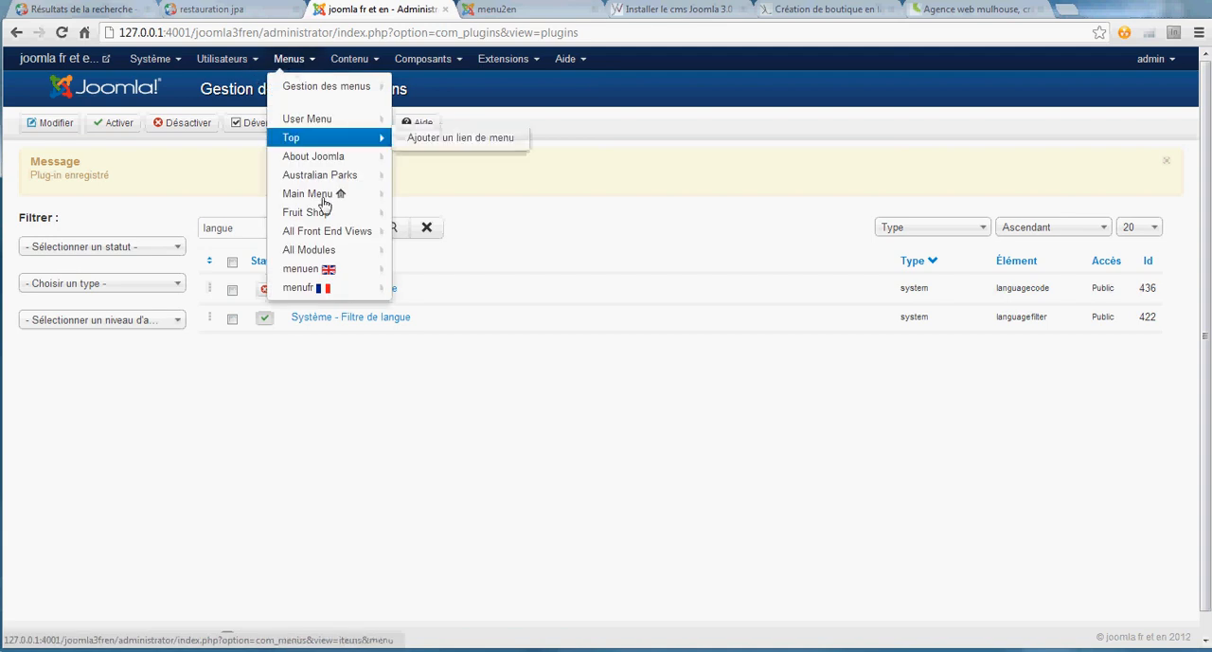
left_click(301, 287)
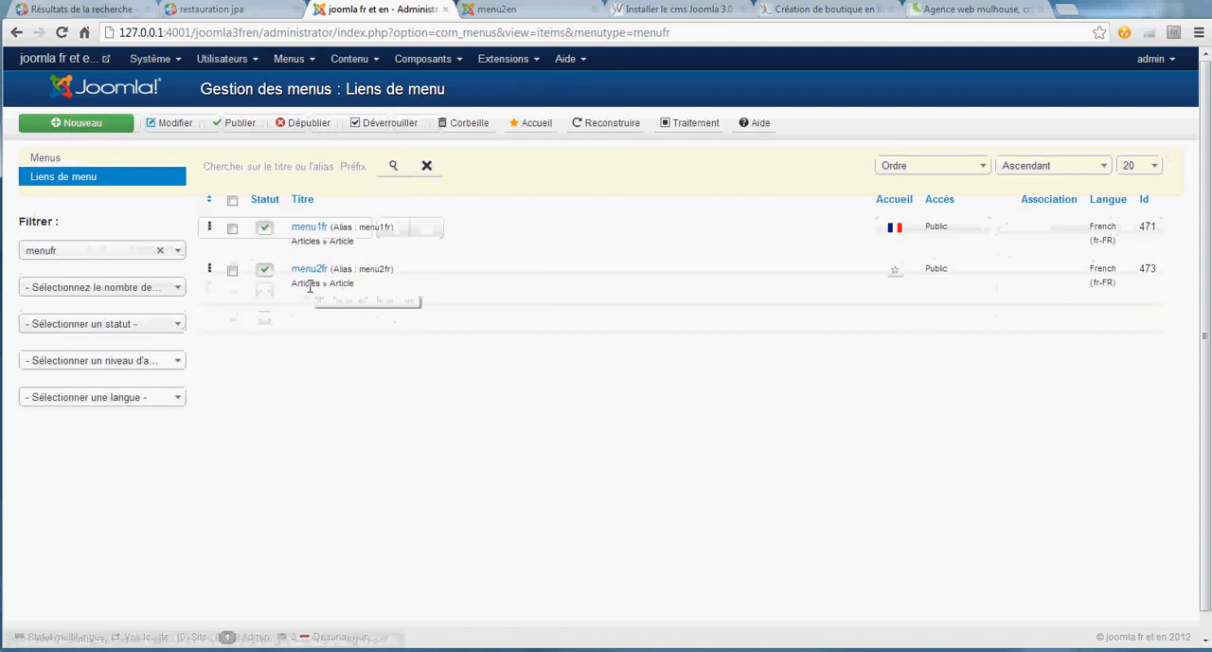
left_click(309, 270)
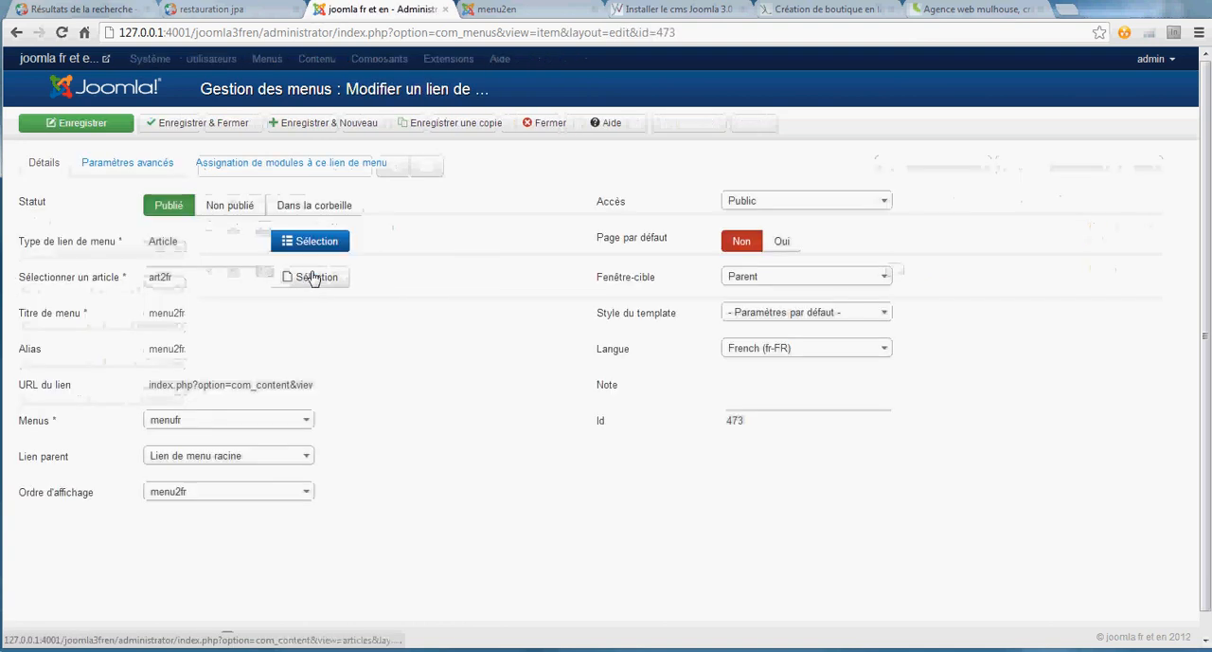
left_click(149, 166)
scroll(420, 284, "down", 8)
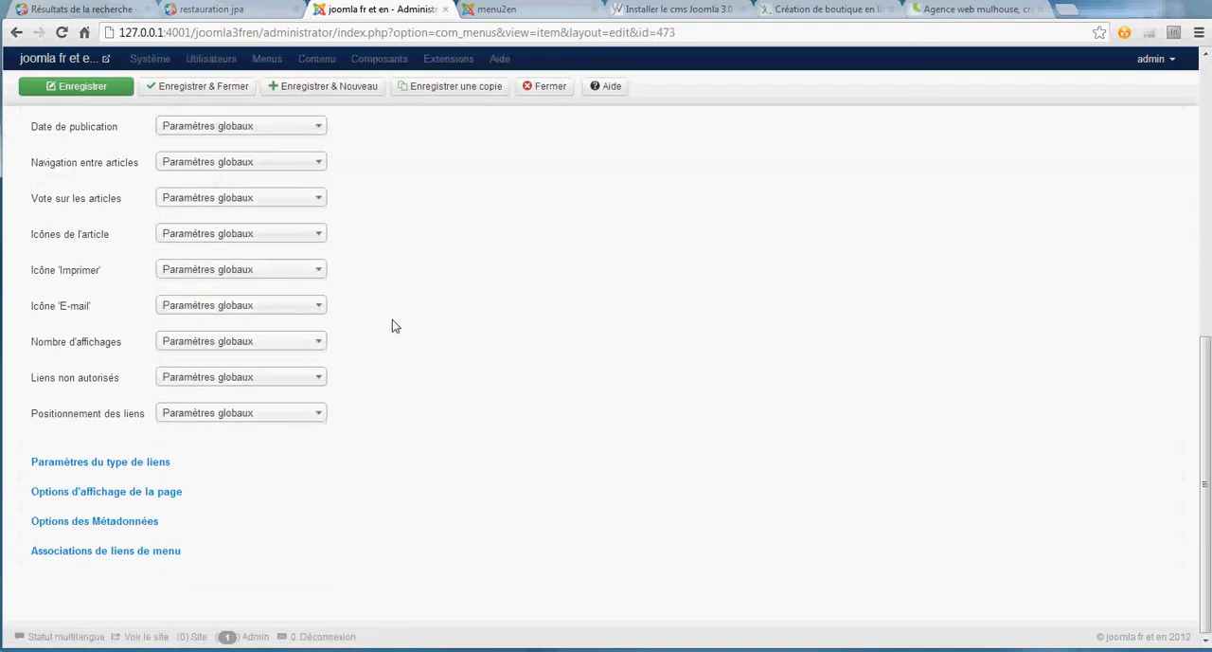
left_click(74, 554)
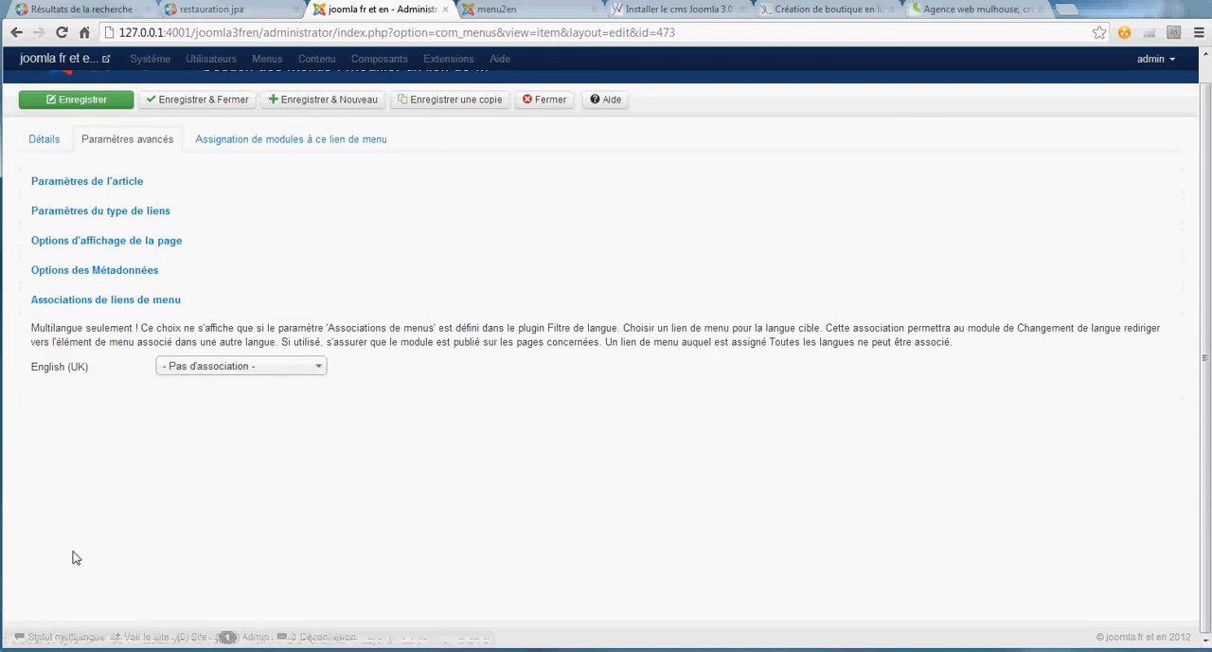
left_click(209, 368)
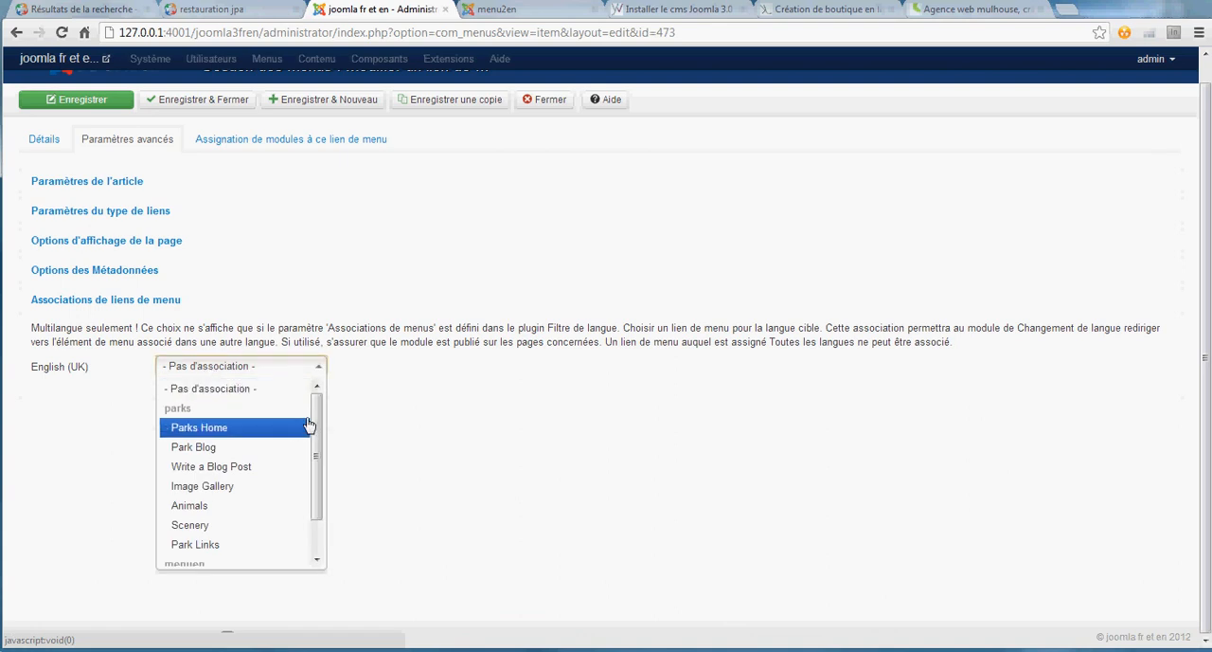
left_click_drag(319, 419, 320, 487)
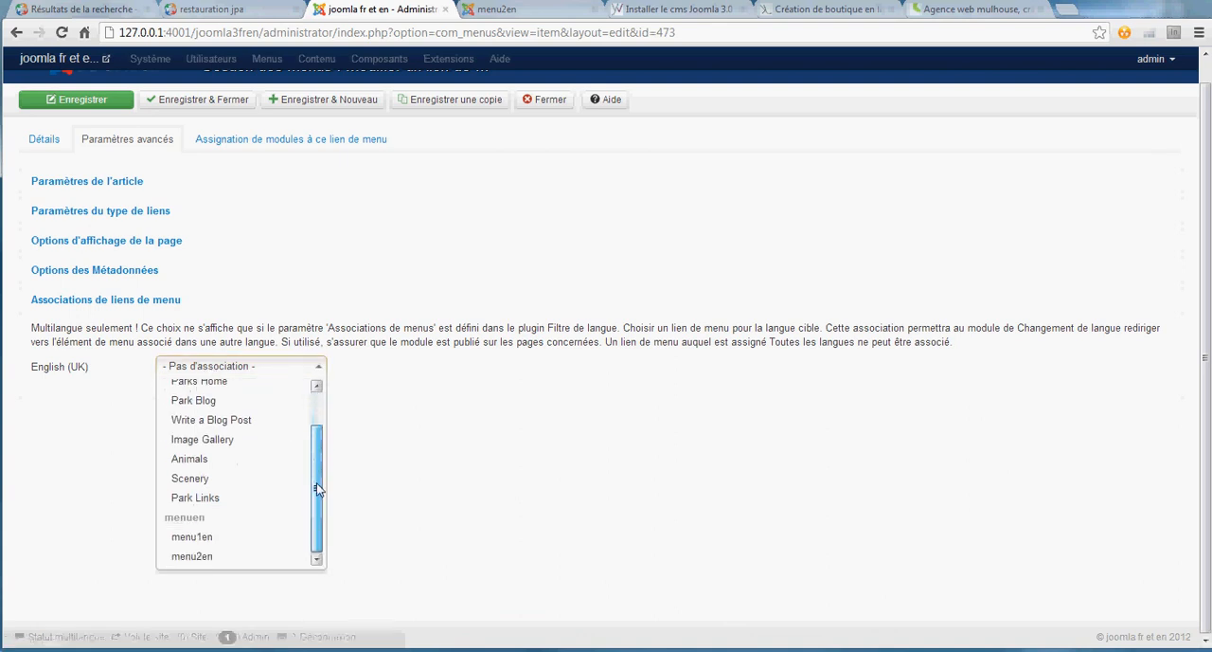
left_click(192, 559)
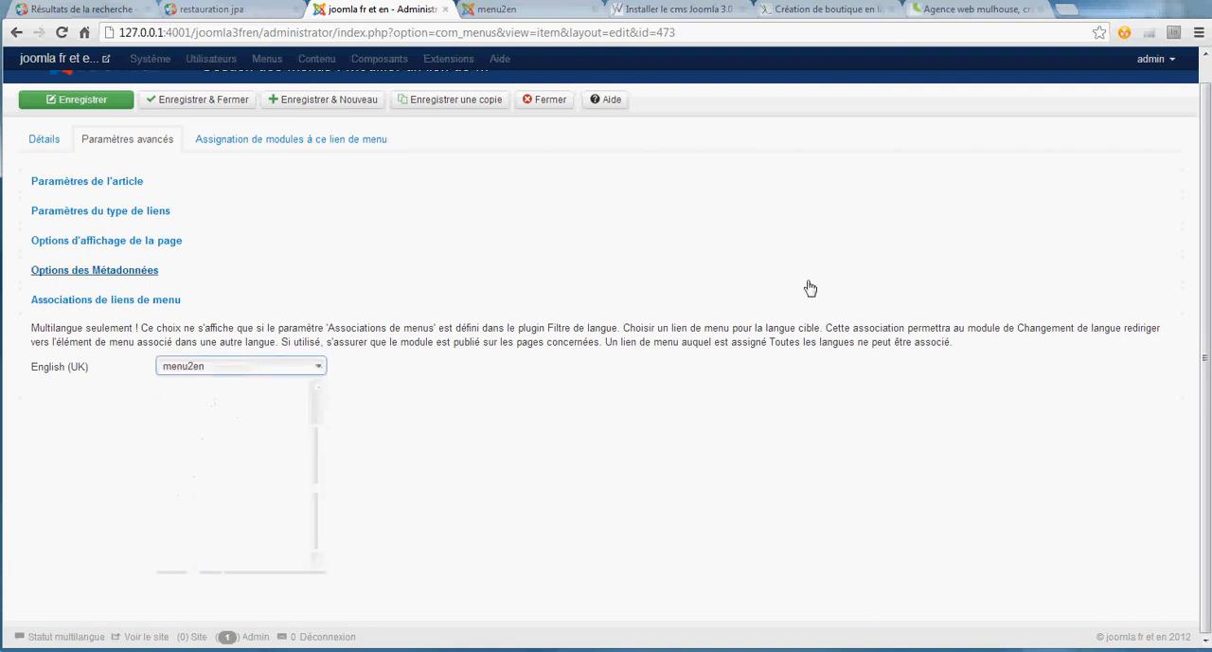
scroll(790, 281, "up", 1)
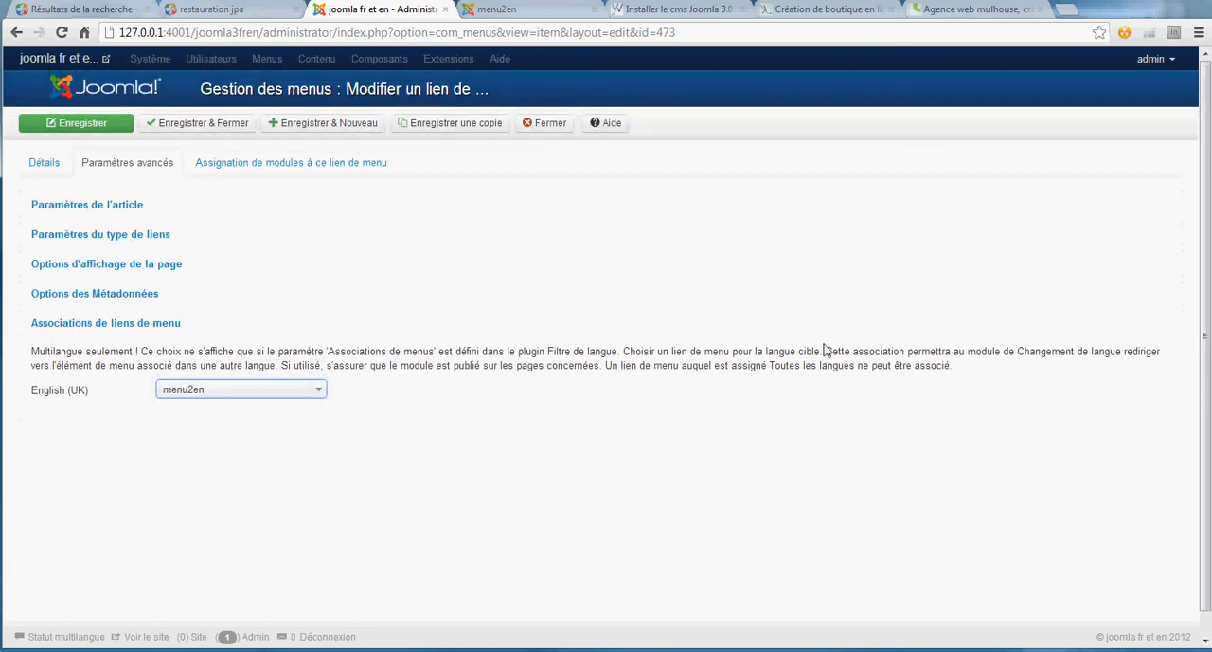
left_click(217, 127)
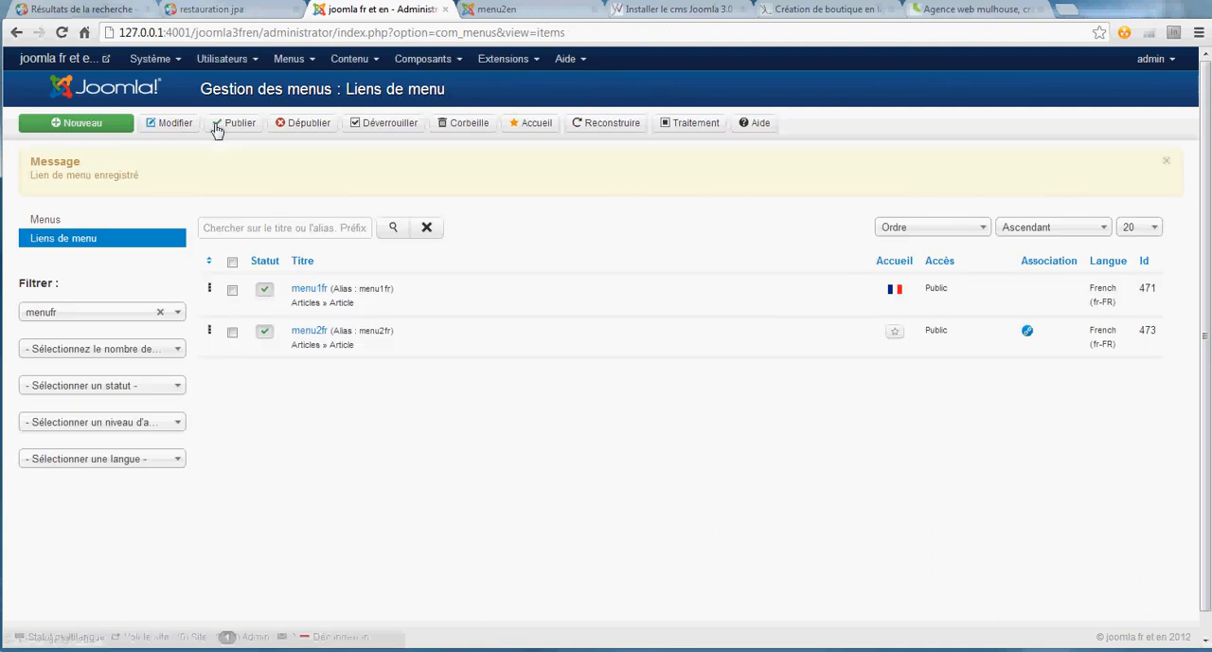
- Associate the menu1fr item with the English (UK) item menu1en, then save and close it
left_click(314, 290)
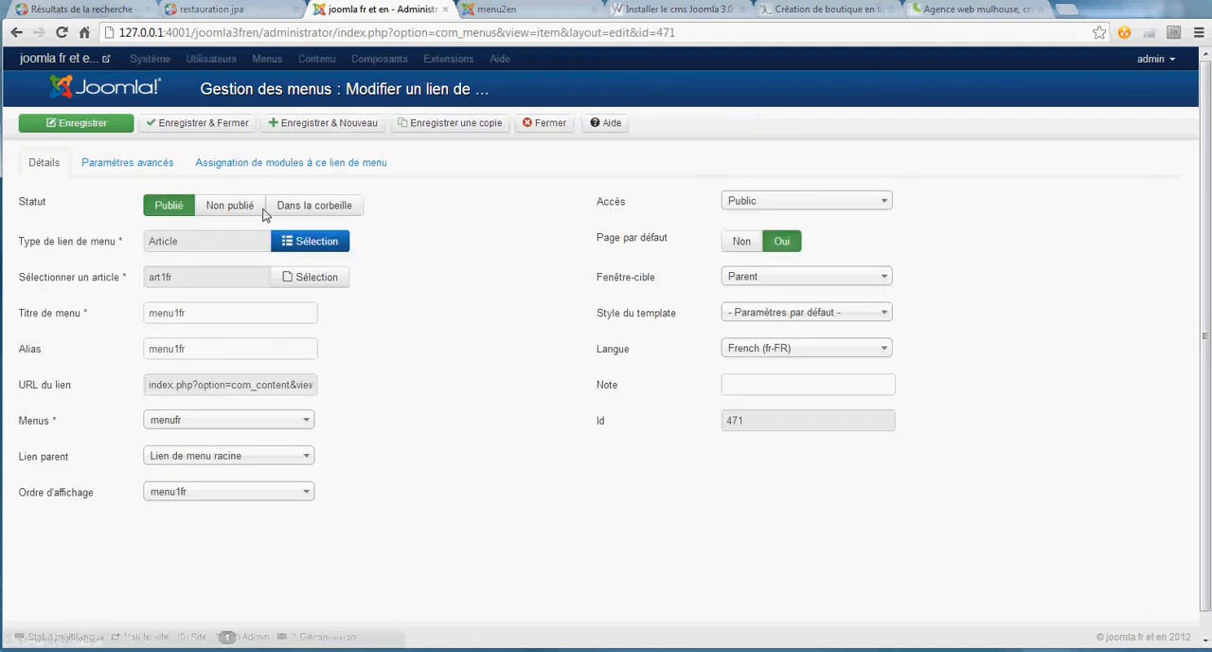
left_click(150, 164)
scroll(537, 401, "down", 6)
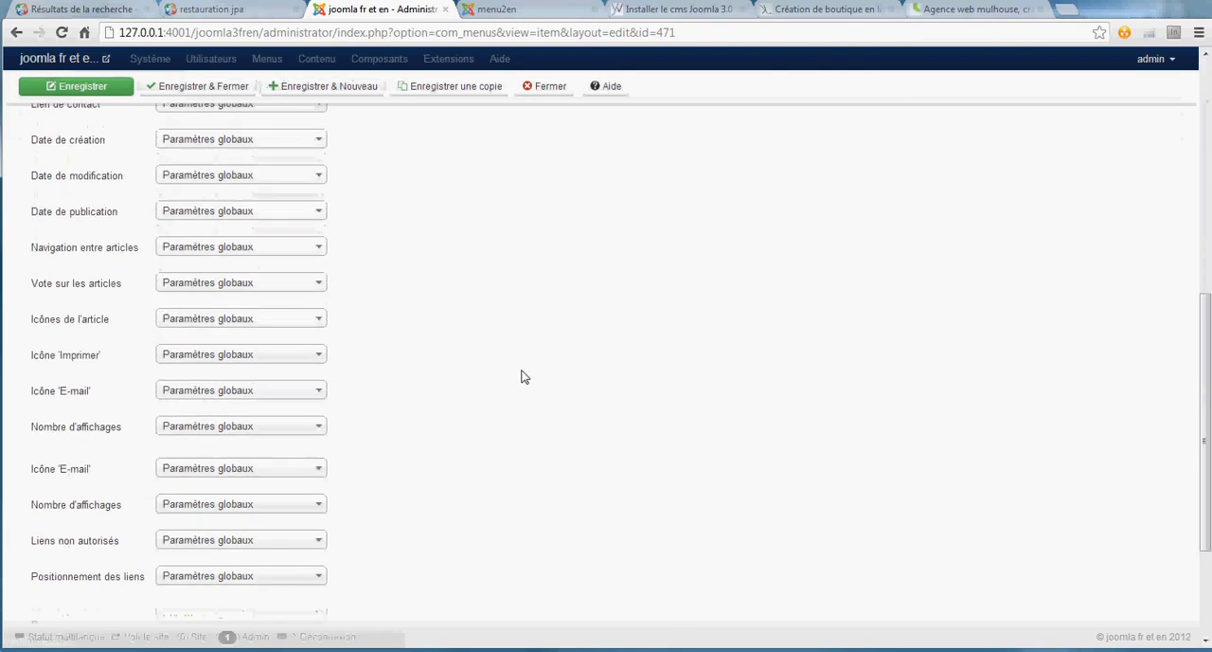
left_click(151, 551)
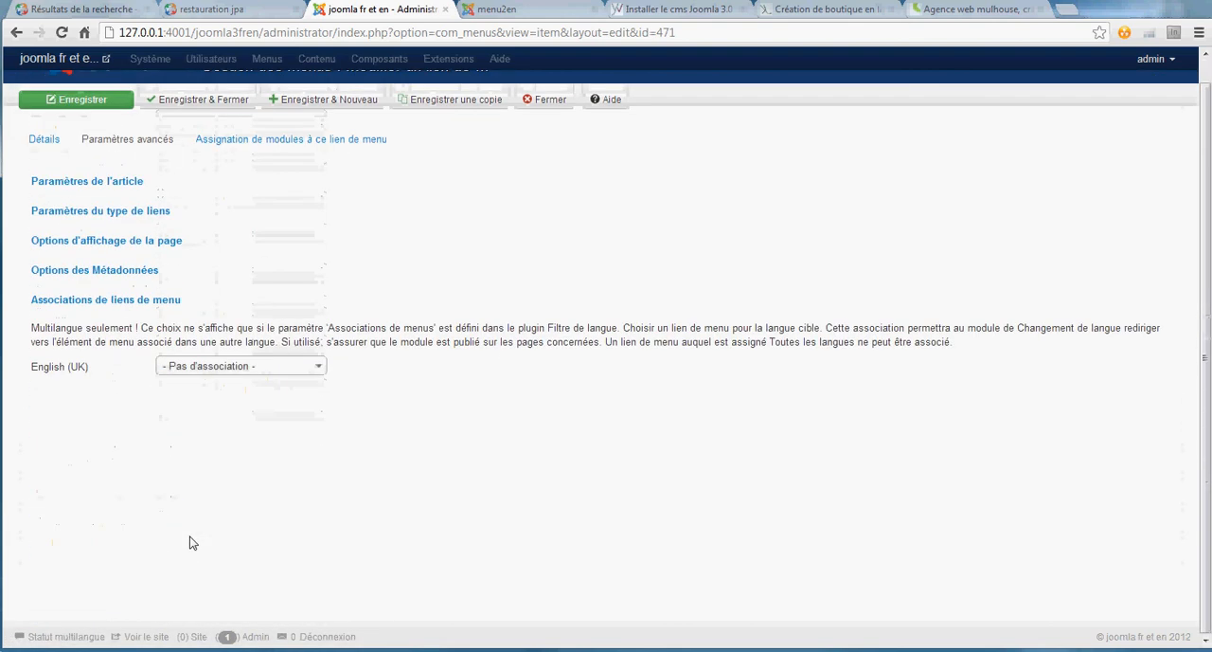
left_click(239, 369)
left_click_drag(319, 453, 318, 515)
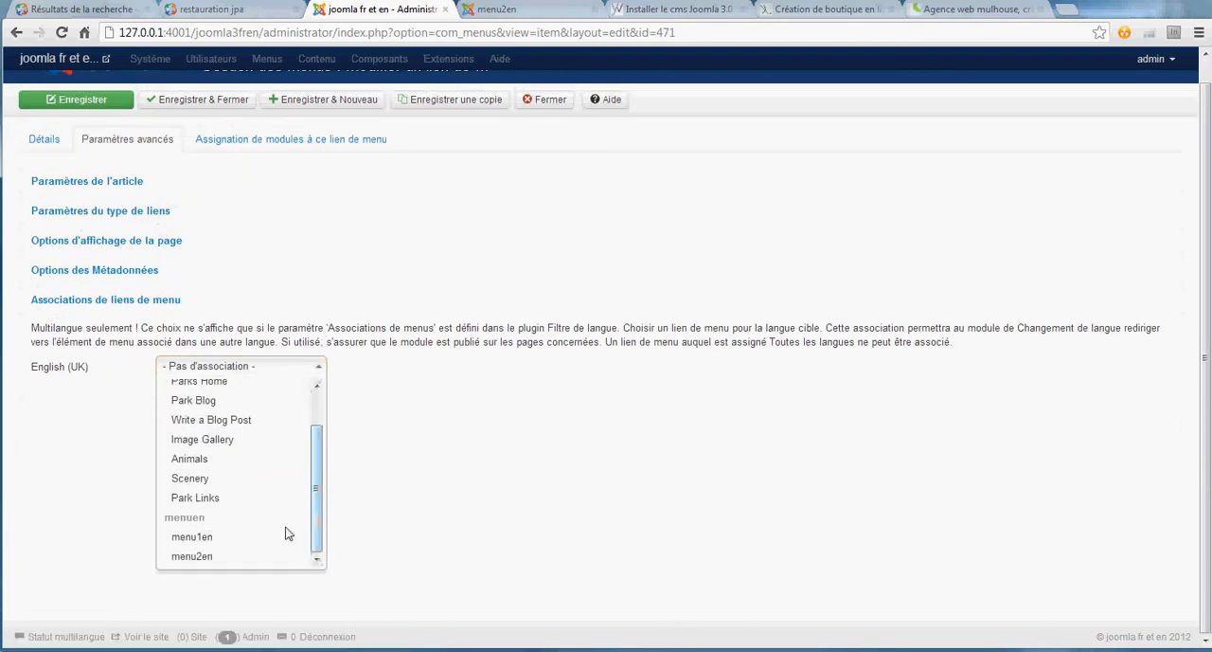
left_click(202, 542)
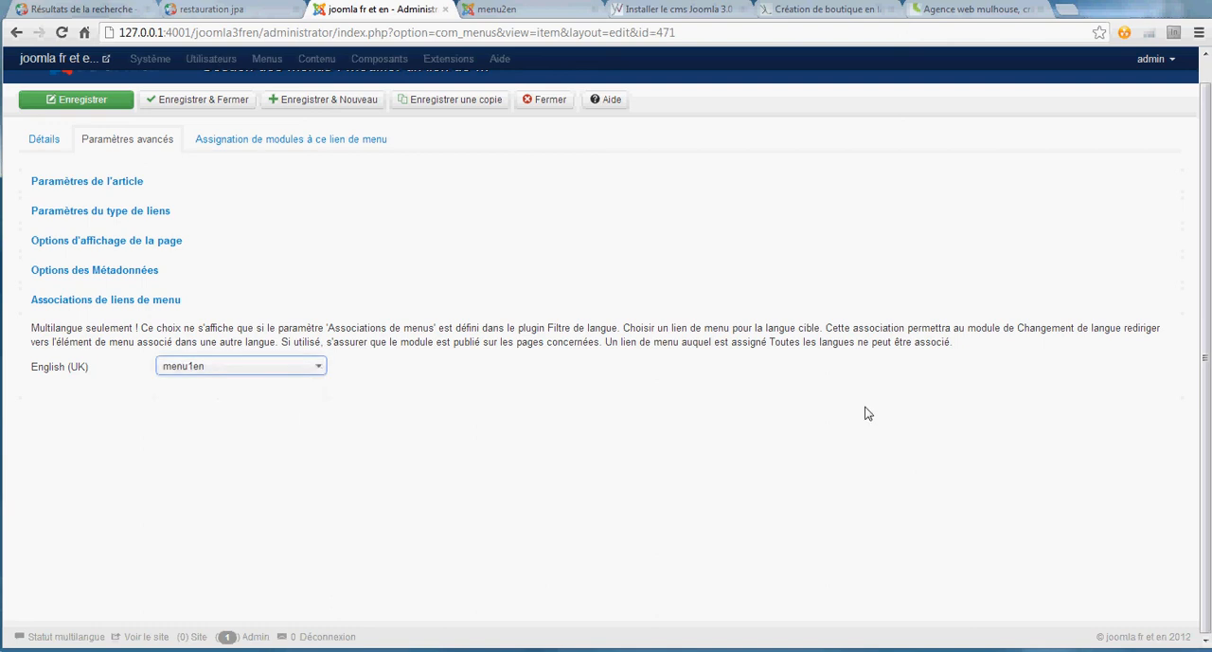
scroll(853, 413, "up", 1)
left_click(215, 129)
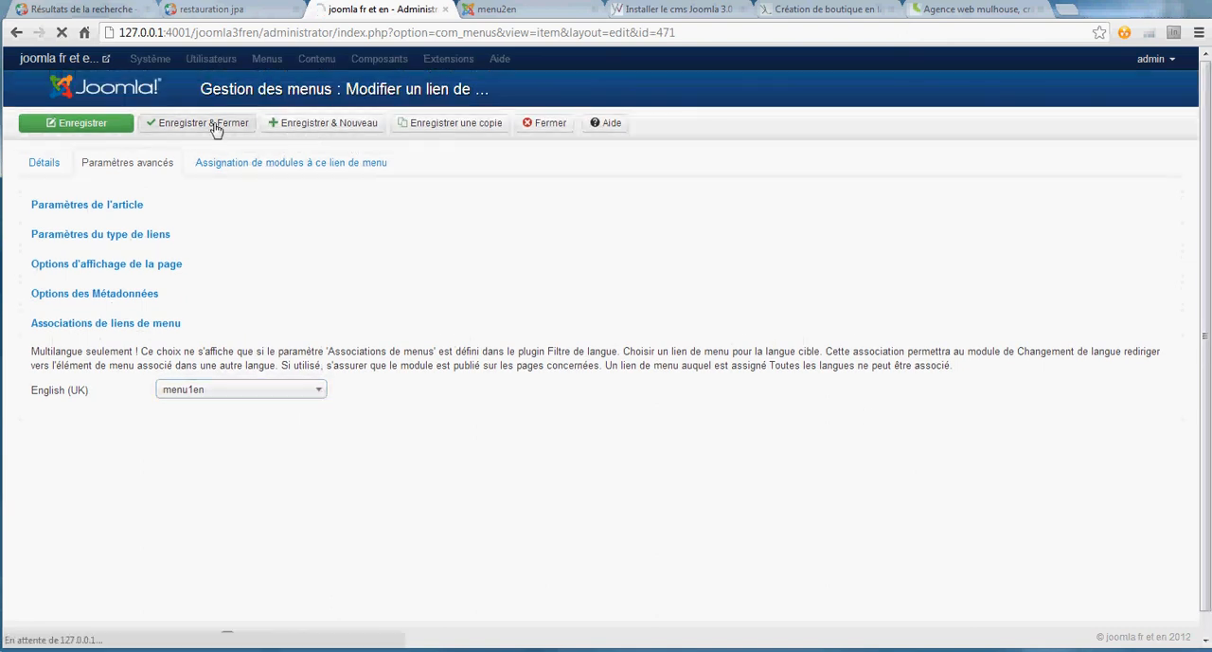
- Reload the public site and view the English pages menu1en and menu2en
left_click(527, 11)
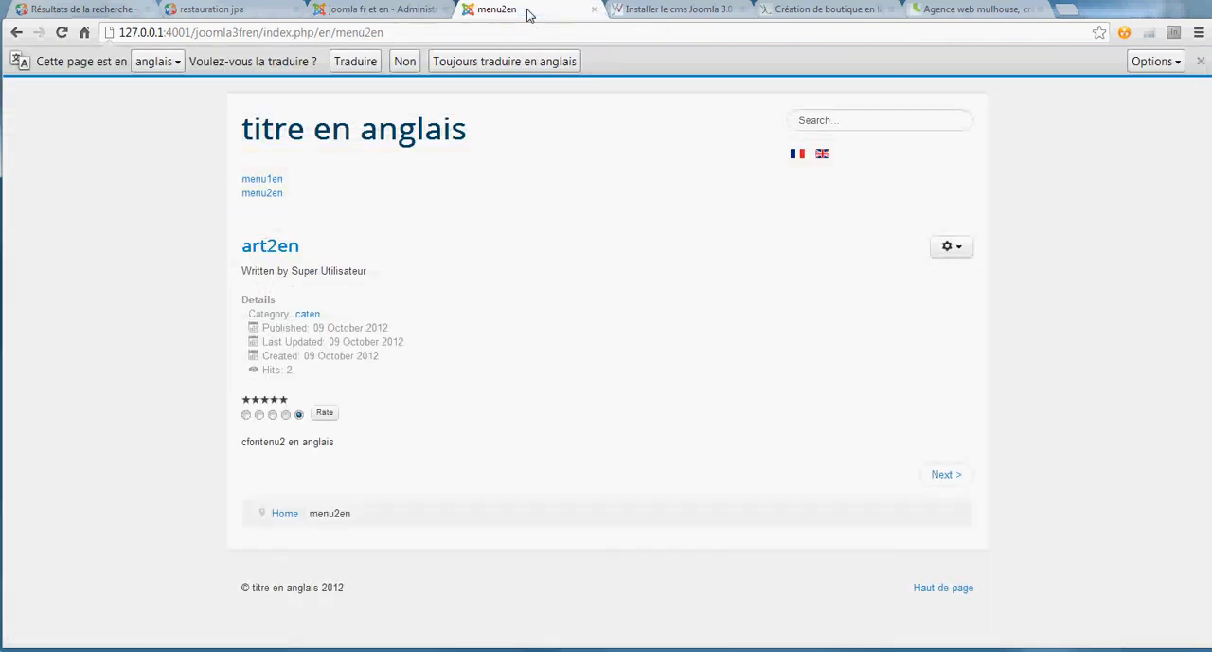
key("F5")
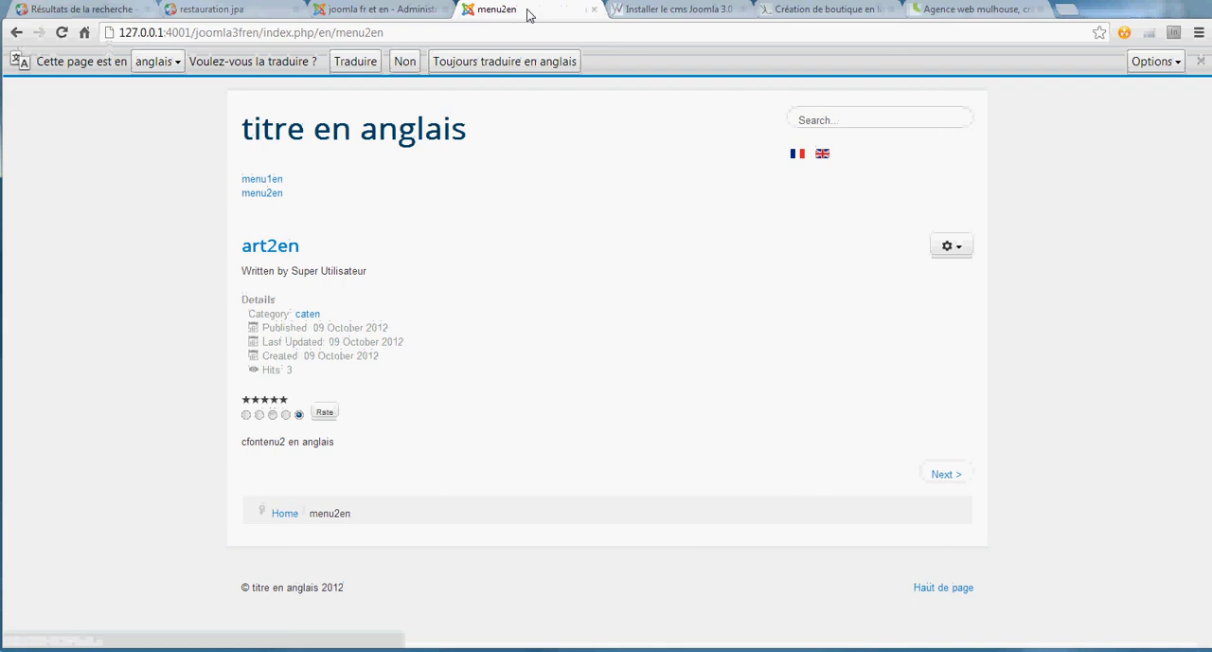
left_click(266, 185)
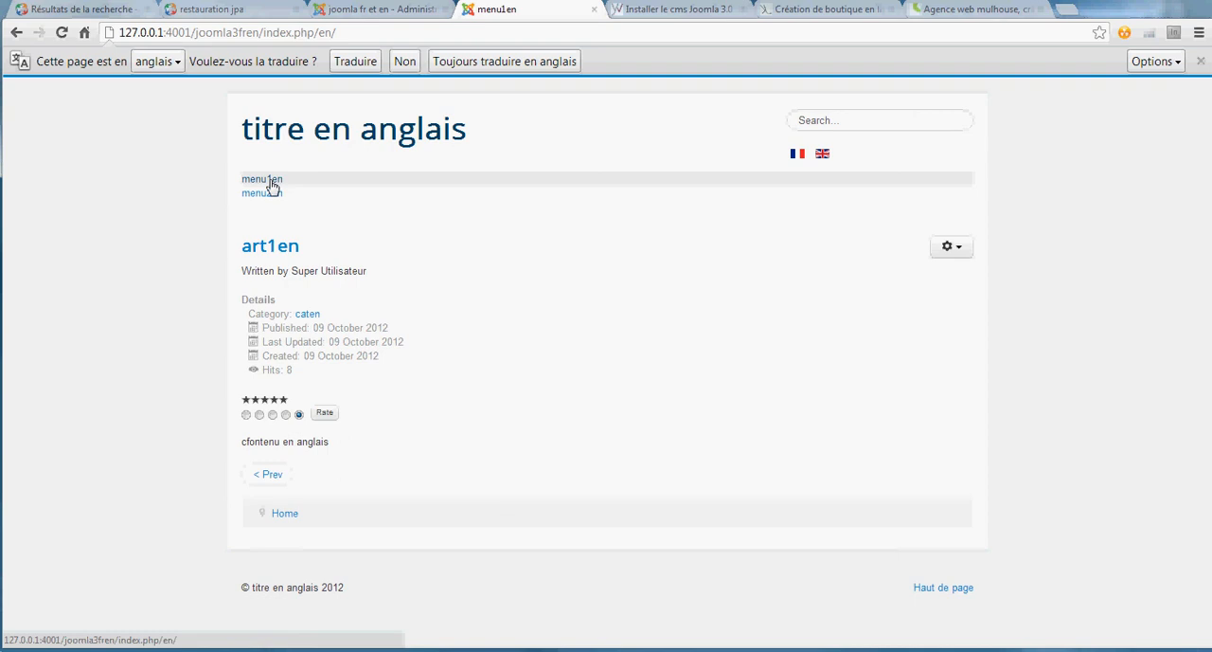
left_click(261, 195)
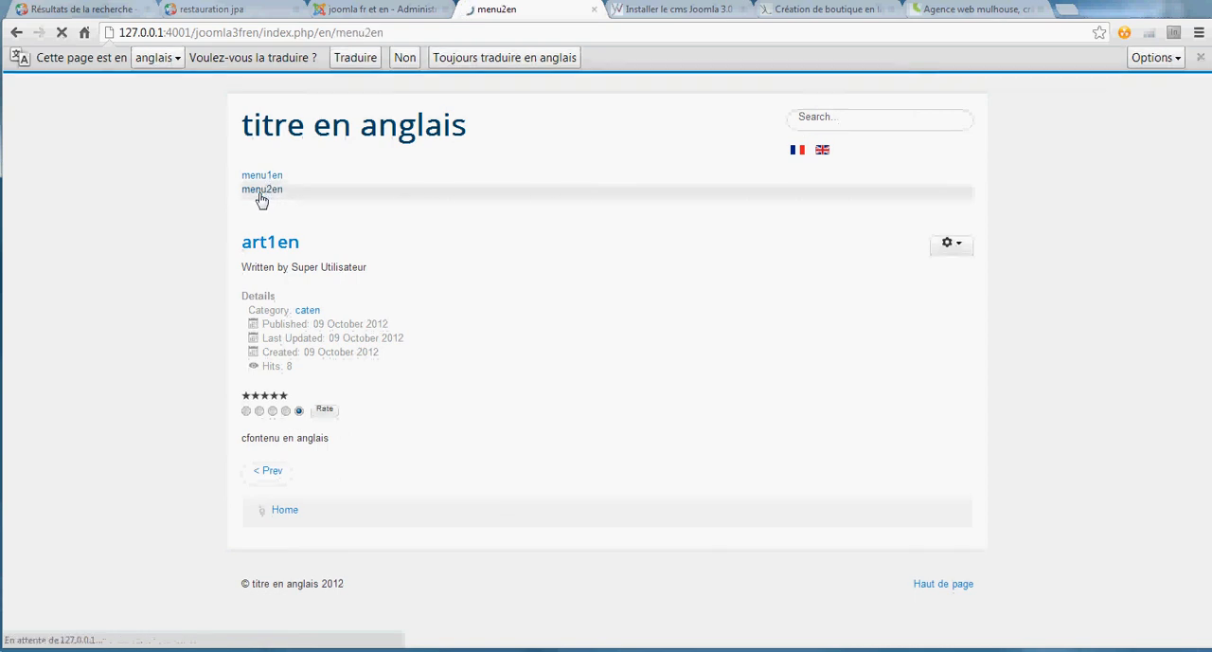
- Test the language switch from menu2en to French and back to English, then view menu1en
left_click(797, 155)
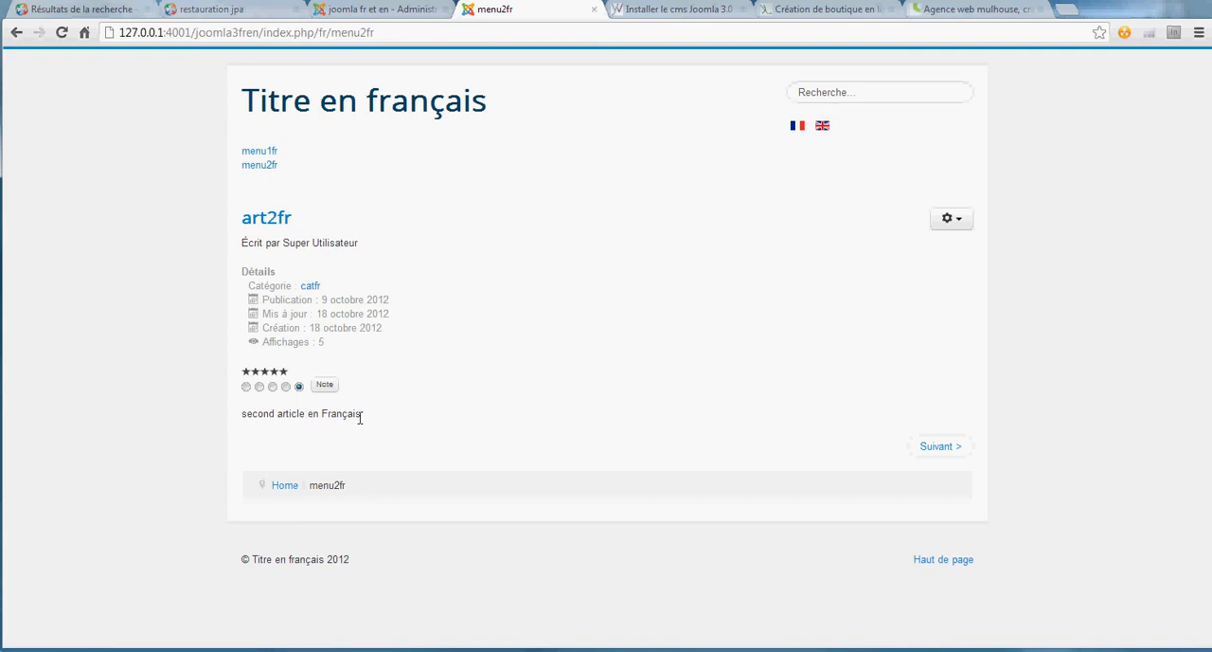
left_click(823, 128)
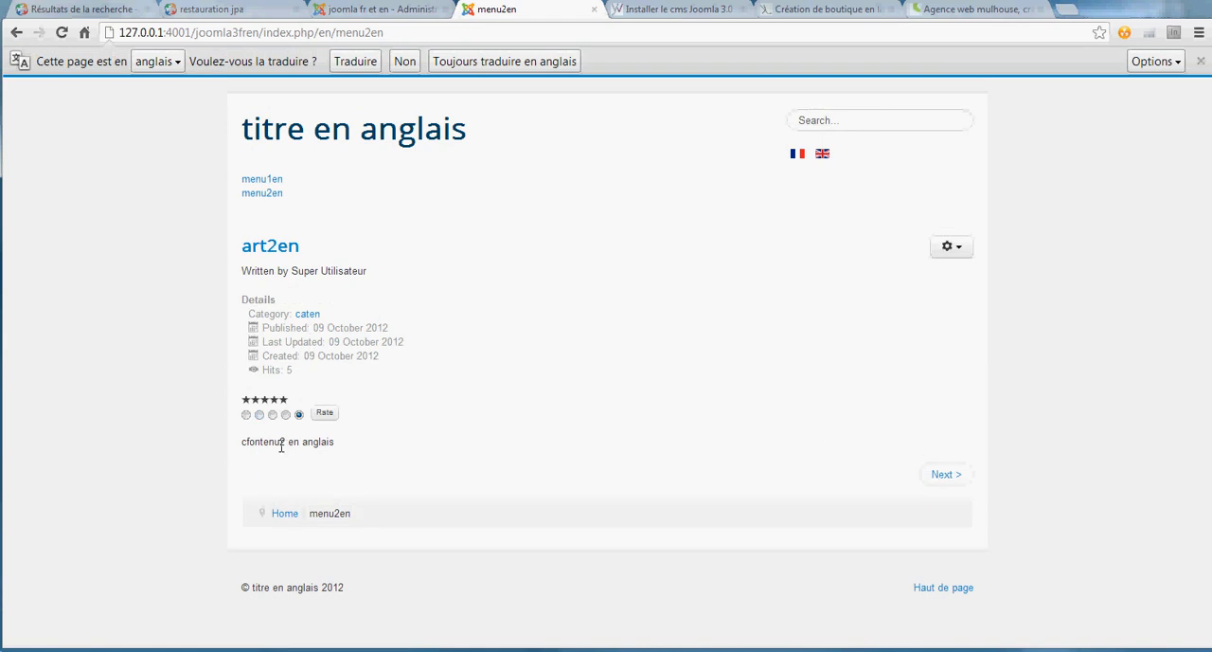
left_click(258, 180)
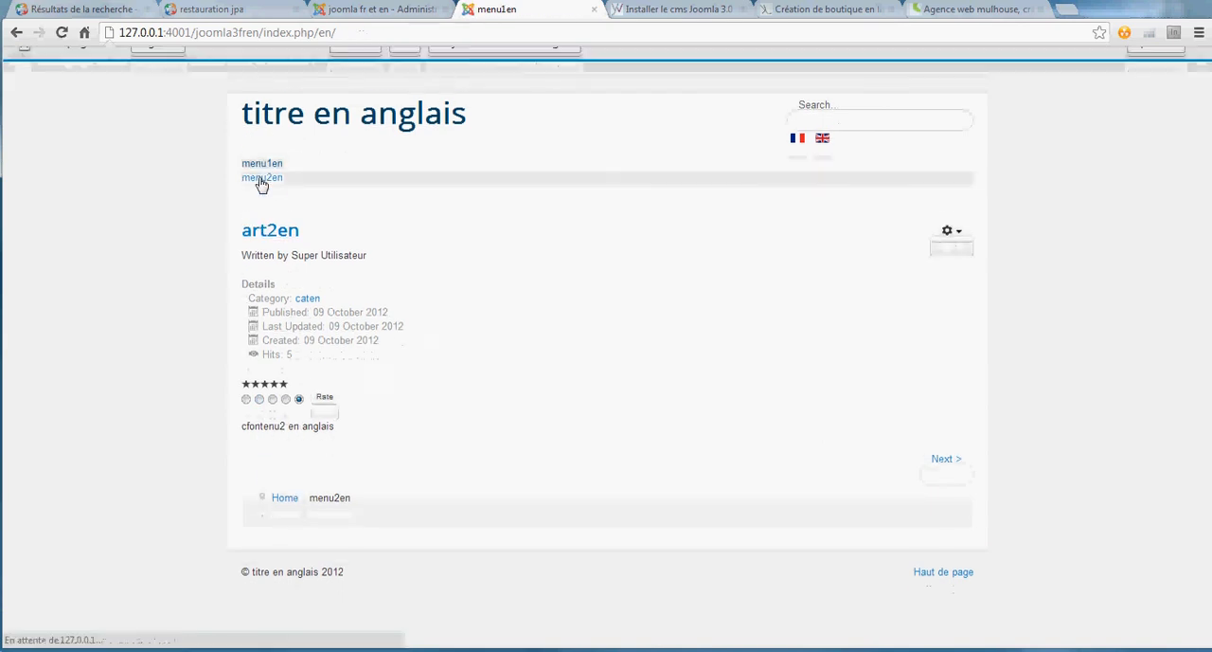